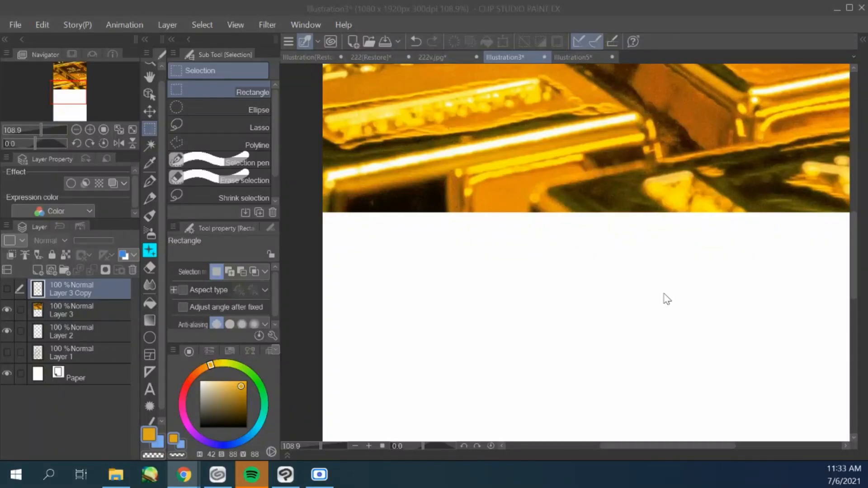
Paint side-by-side strips of golds, oranges, browns and cream sampled from the gold photo on a new layer, using a 49.8 size G-pen.
left_click(150, 162)
left_click(183, 100)
left_click(572, 199)
left_click(150, 182)
left_click(77, 310)
left_click(38, 270)
left_click(209, 275)
mouse_move(611, 298)
left_mouse_down()
mouse_move(611, 323)
mouse_move(583, 322)
left_mouse_up()
left_click(558, 189, "alt")
left_click(539, 189, "alt")
left_click_drag(570, 297, 571, 324)
left_click_drag(500, 289, 499, 330)
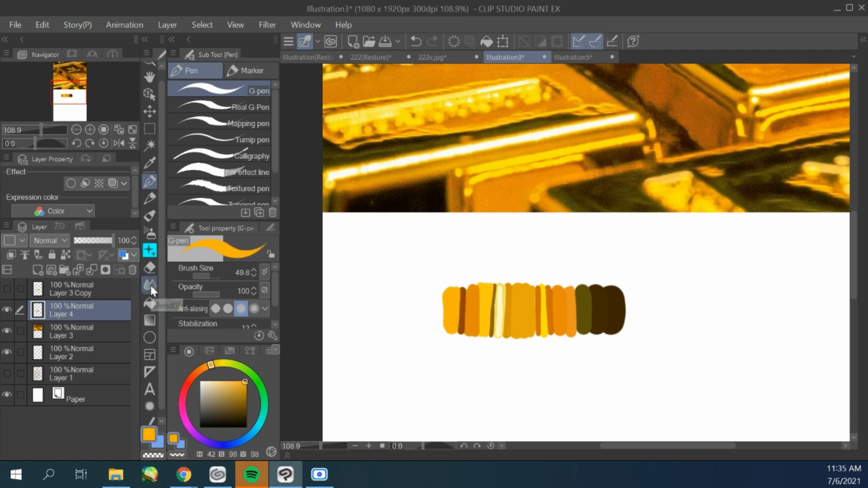
Blend the borders between the painted colour strips with the Running color on fiber blending brush.
left_click(149, 285)
left_click(226, 154)
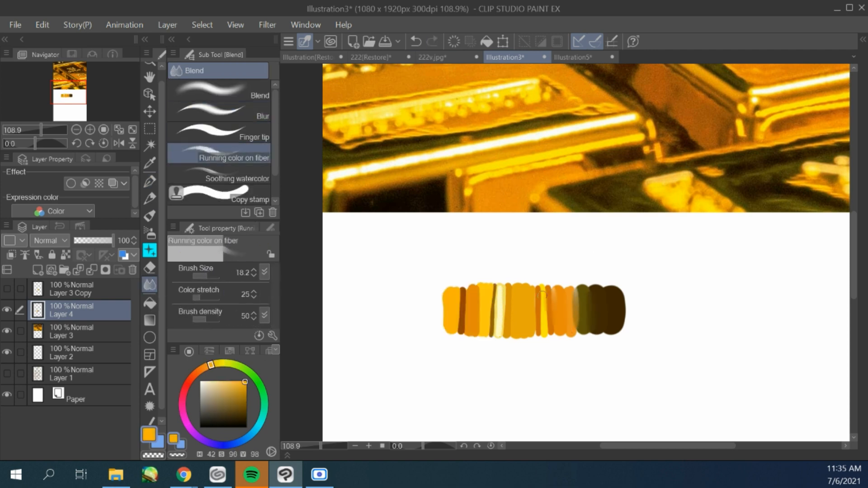
left_click_drag(483, 293, 480, 339)
left_click_drag(462, 332, 459, 306)
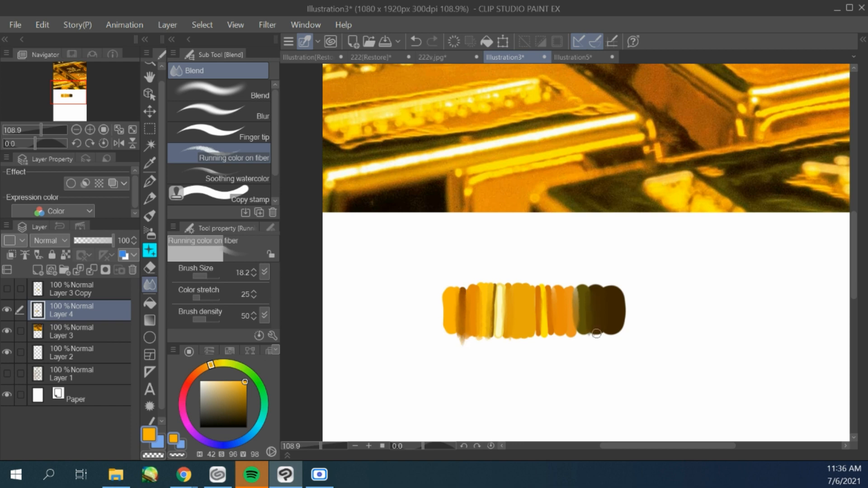
Take a thin rectangular selection across the blended strips, paste it as its own layer and hide the source layers.
left_click(150, 128)
left_click(236, 90)
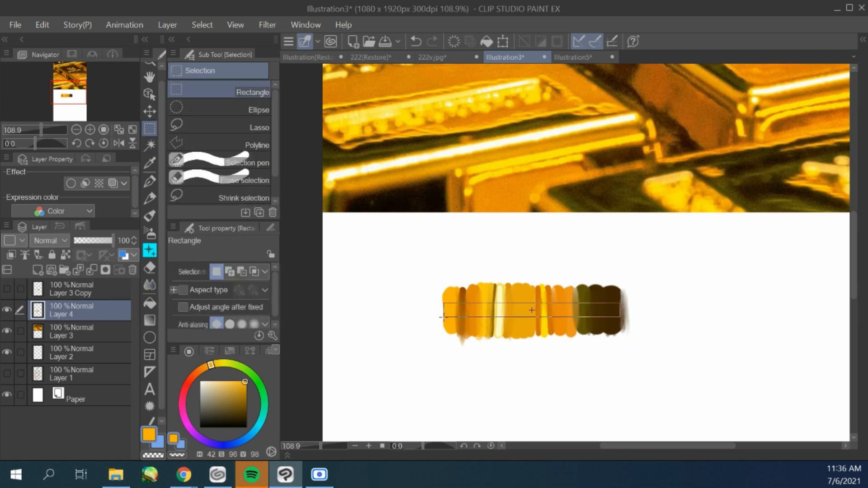
left_click_drag(444, 318, 443, 317)
key("ctrl+x")
left_click_drag(7, 311, 10, 329)
key("ctrl+v")
Enlarge the pasted gold gradient band with a free transform.
key("ctrl+t")
left_click_drag(618, 302, 522, 234)
key("Return")
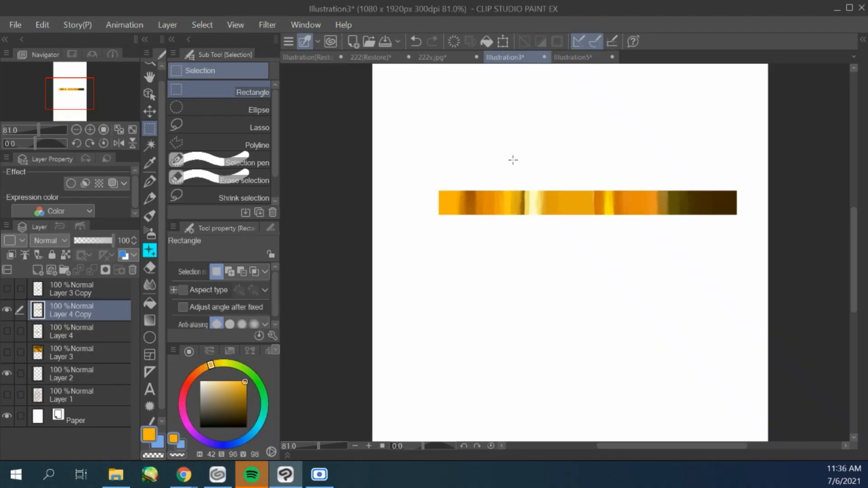
Register the gold band as an image material named "gold brush", enabled for brush tip shape and saved within All materials.
left_click(15, 24)
mouse_move(42, 24)
mouse_move(96, 292)
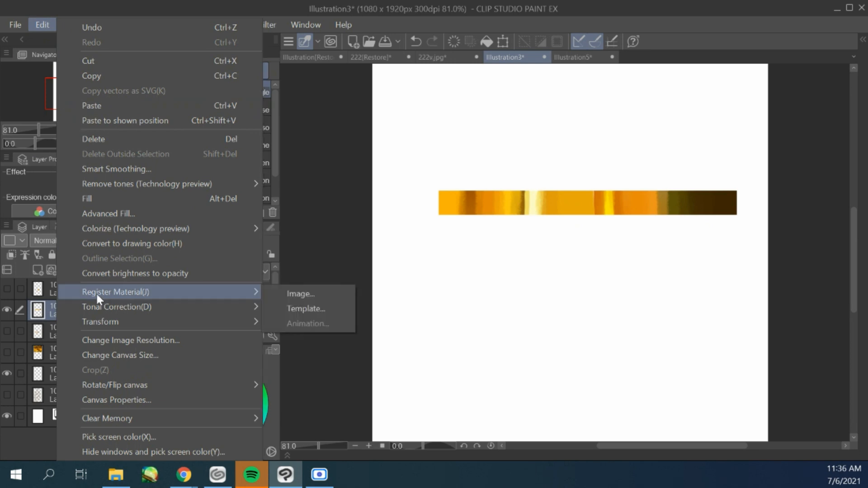
left_click(299, 294)
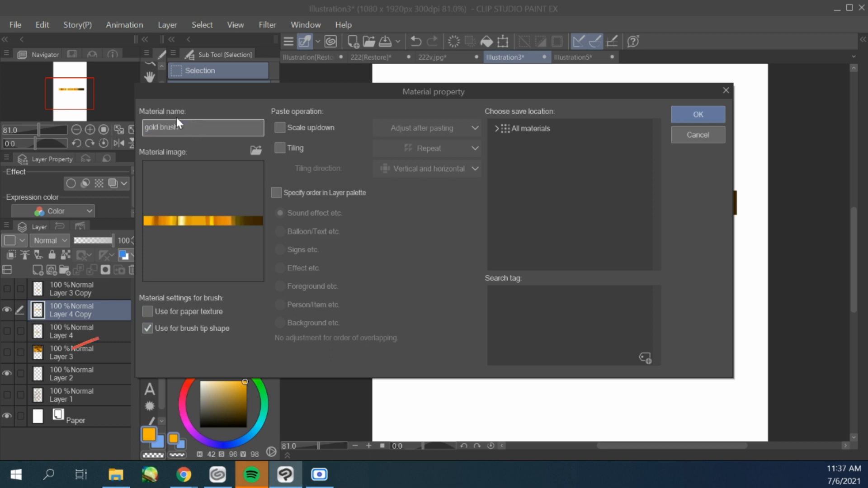
left_click(497, 128)
left_click(534, 146)
left_click(713, 112)
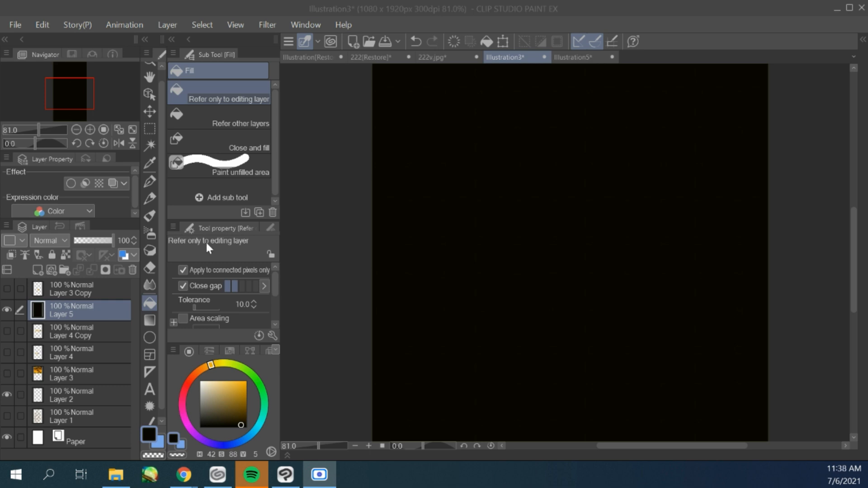
Duplicate the Blurred rainbow decoration brush and name the copy "gold chain".
left_click(149, 250)
scroll(215, 168, "up", 2)
left_click(215, 158)
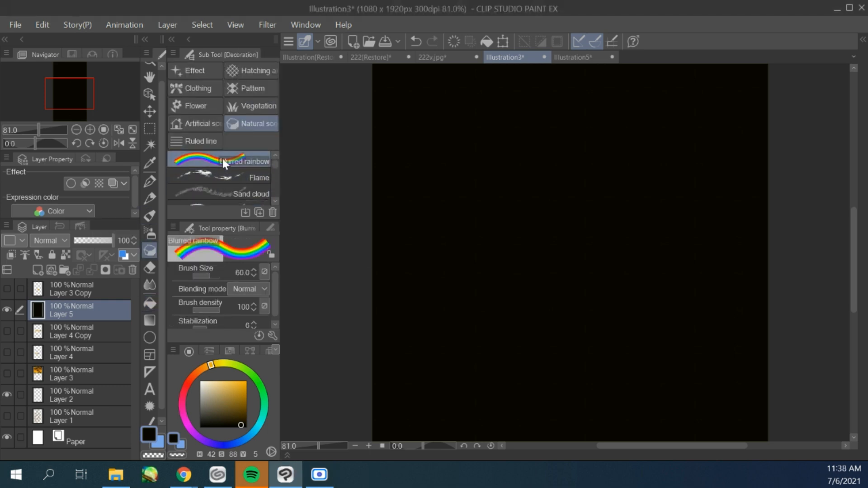
right_click(228, 159)
left_click(283, 167)
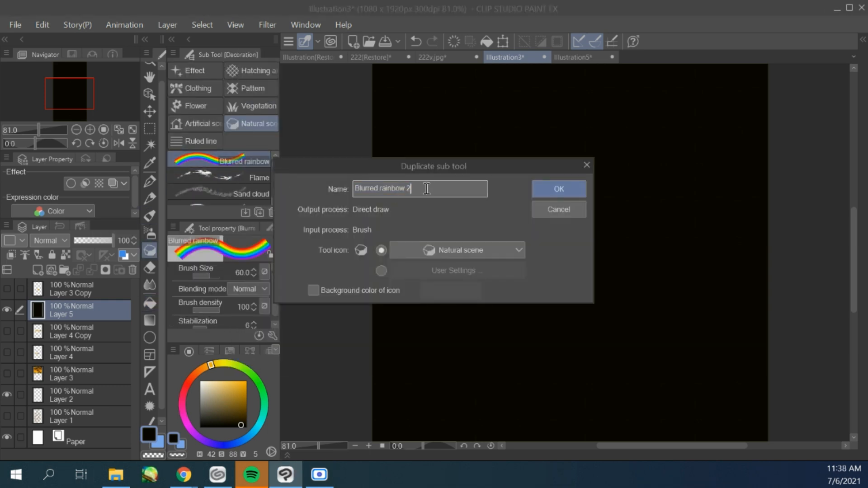
type("gold chain")
key("Return")
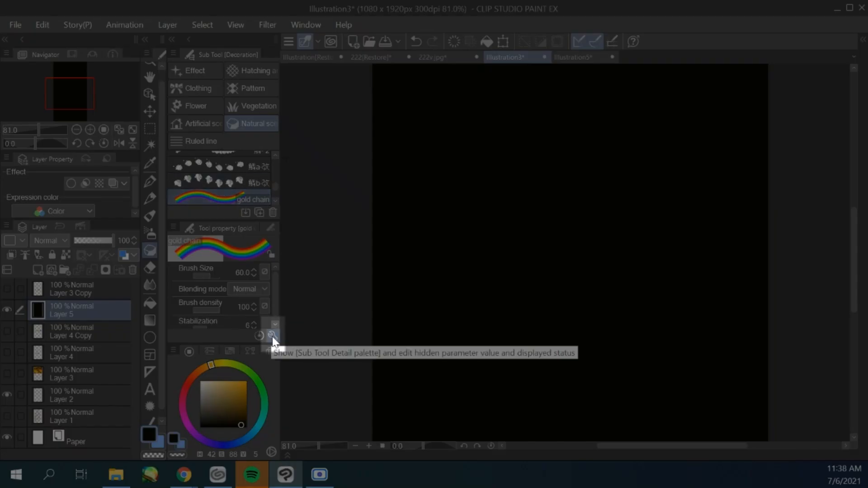
Replace the gold chain brush's rainbow tip with the "gold brush" material, searching the brush tip shapes for "gold".
left_click(273, 335)
left_click(591, 177)
left_click(713, 175)
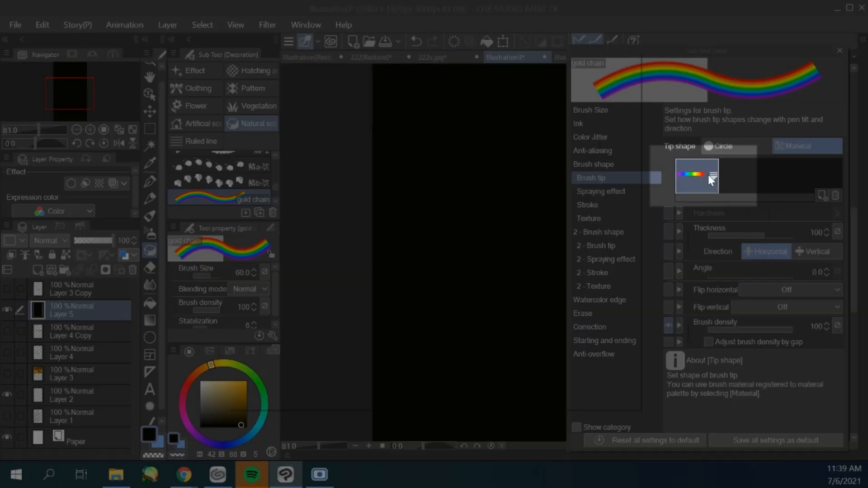
left_click(269, 82)
type("go")
type("ld")
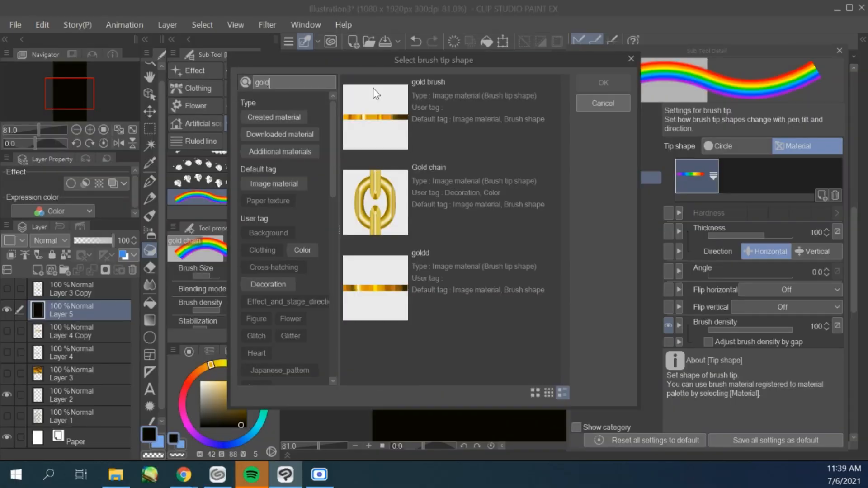
left_click(373, 87)
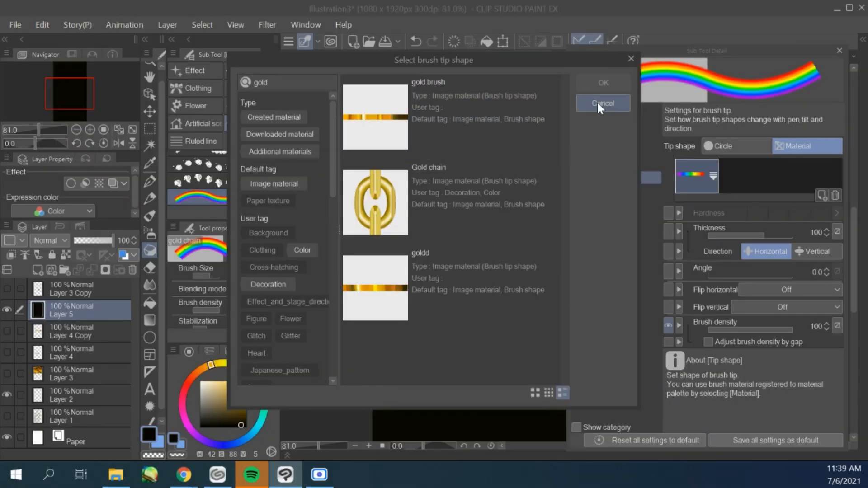
left_click(603, 82)
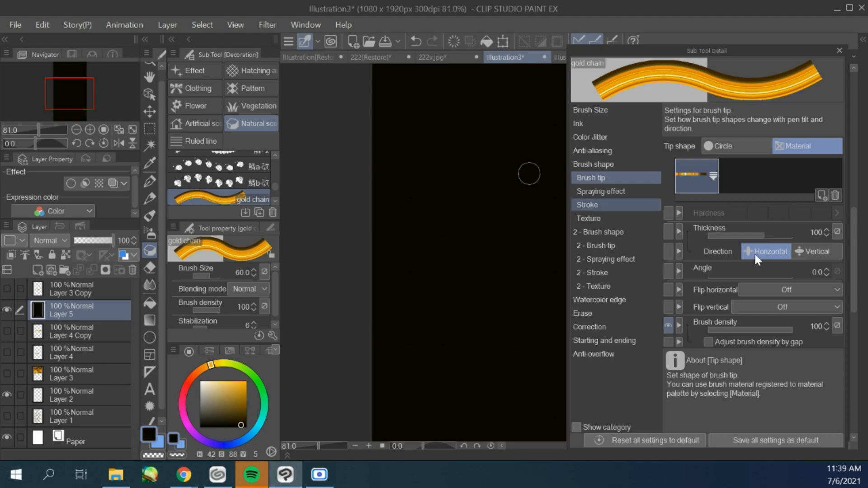
Show the gold chain brush's stroke settings and draw test strokes on the black layer with Ribbon enabled.
left_click(615, 191)
left_click(651, 205)
mouse_move(533, 116)
left_mouse_down()
mouse_move(500, 183)
mouse_move(495, 439)
left_mouse_up()
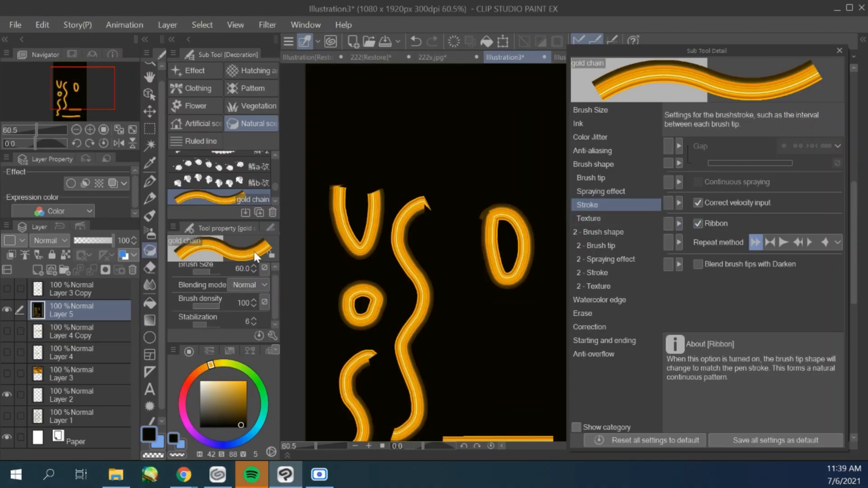
Disable Ribbon for the gold chain brush and draw more test strokes on the black layer.
left_click(697, 223)
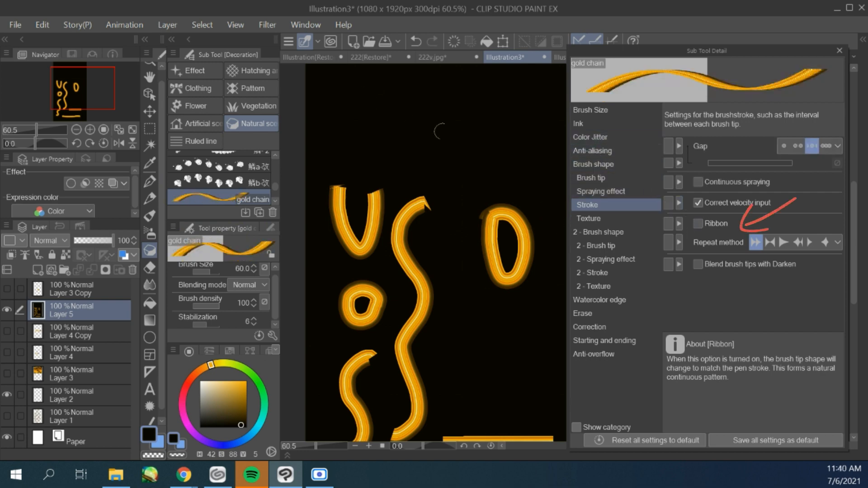
left_click_drag(514, 108, 395, 128)
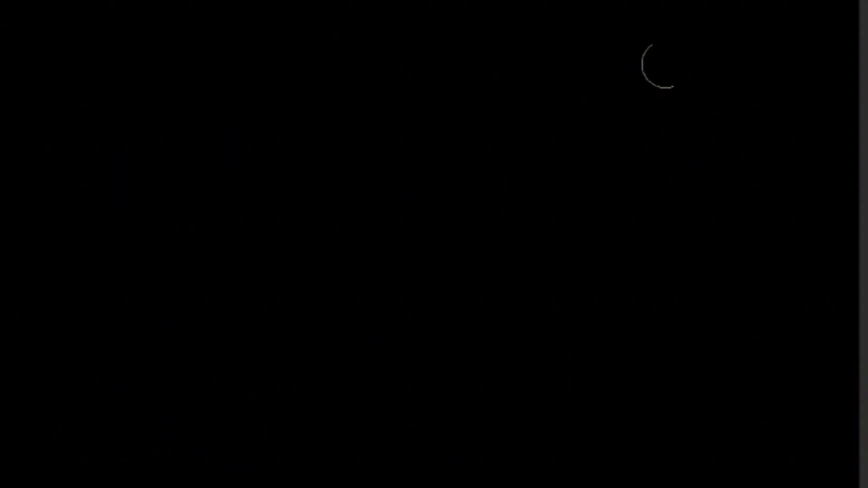
mouse_move(794, 9)
left_mouse_down()
mouse_move(122, 277)
mouse_move(0, 357)
left_mouse_up()
mouse_move(805, 192)
left_mouse_down()
mouse_move(780, 183)
mouse_move(174, 407)
left_mouse_up()
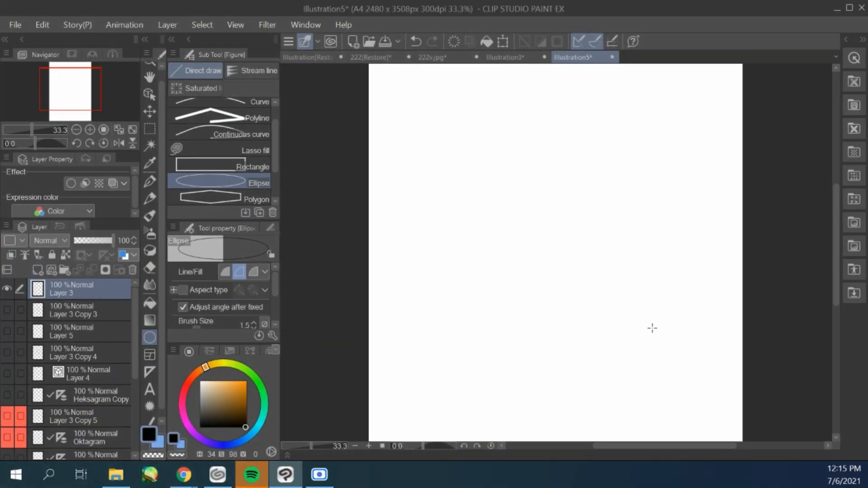
Draw a large thin circle outline on Layer 3 of Illustration5 with the Ellipse tool at brush size 1.5.
left_click_drag(652, 328, 408, 117)
scroll(460, 183, "up", 1)
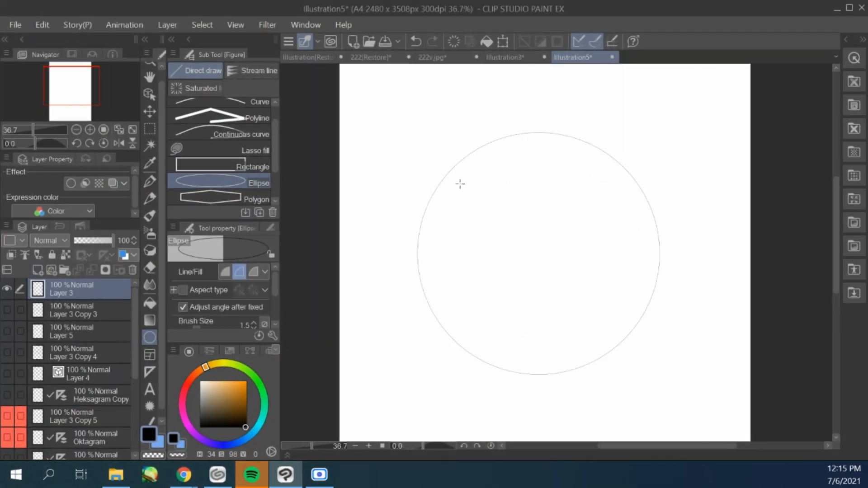
left_click(148, 188)
left_click_drag(365, 188, 357, 201)
left_click_drag(366, 183, 373, 198)
left_click_drag(375, 189, 376, 197)
left_click_drag(381, 180, 383, 195)
left_click(416, 42)
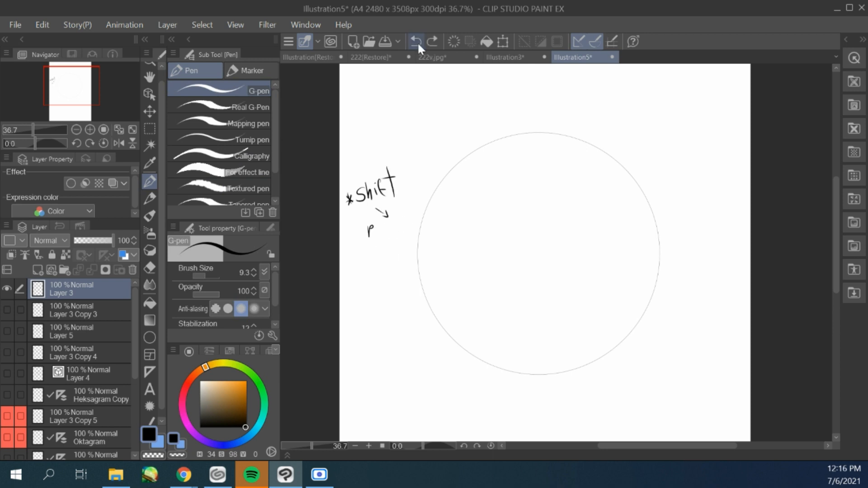
Add a new layer and place the Oktagram symmetry ruler material beneath the circle layer, centred on the circle.
left_click(84, 310)
left_click(37, 271)
left_click(845, 39)
left_click_drag(767, 275, 389, 225)
left_click(845, 40)
right_click(97, 310)
right_click(61, 311)
left_click(117, 250)
left_click(86, 289)
left_click(92, 310)
left_click(149, 111)
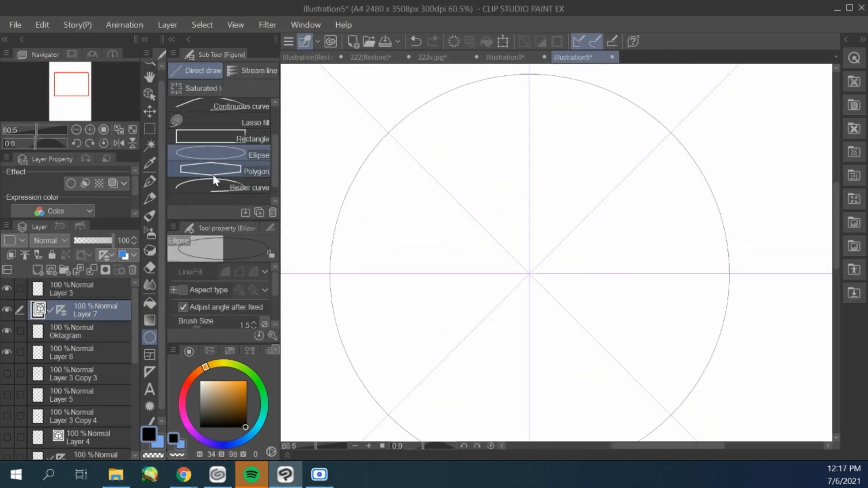
Draw mirrored six-corner polygons around the symmetry ruler's centre on Layer 7, inside the circle.
left_click(210, 171)
left_click_drag(465, 174, 595, 255)
left_click_drag(439, 150, 369, 116)
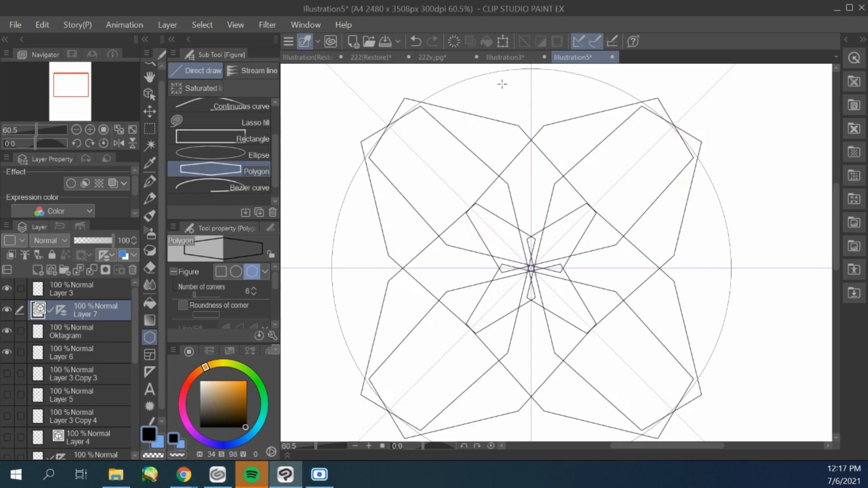
left_click(391, 143)
Scale the mirrored polygon pattern from its corners so that it fits inside the circle, and apply the transformation.
scroll(390, 144, "down", 1)
key("ctrl+t")
left_click_drag(370, 110, 376, 116)
left_click_drag(377, 383, 379, 380)
left_click_drag(643, 379, 638, 376)
left_click_drag(379, 117, 377, 115)
left_click_drag(639, 114, 636, 117)
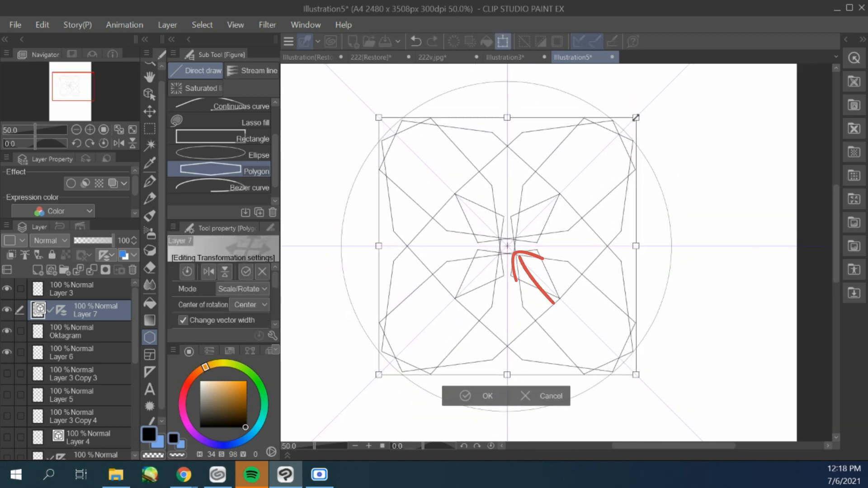
left_click(465, 396)
scroll(500, 246, "down", 1)
scroll(400, 231, "up", 1)
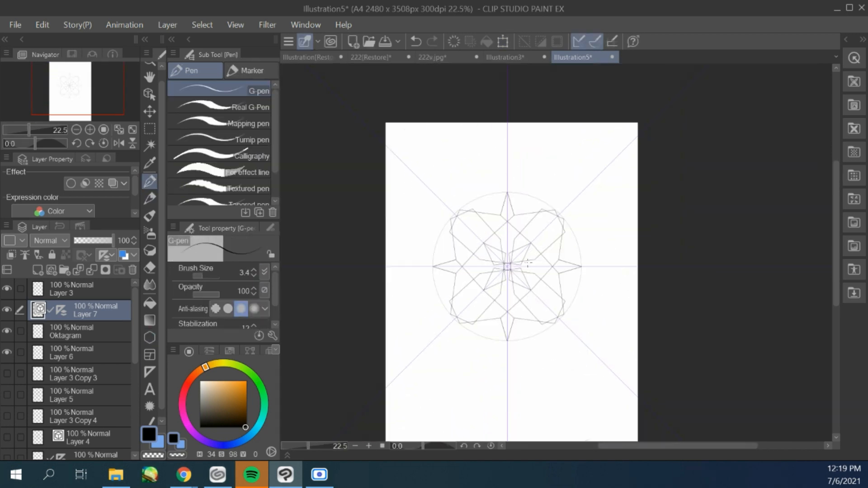
scroll(484, 280, "up", 4)
Start a second pattern on a new vector layer by drawing mirrored three-corner polygons around the ruler's centre.
right_click(79, 311)
left_click(136, 131)
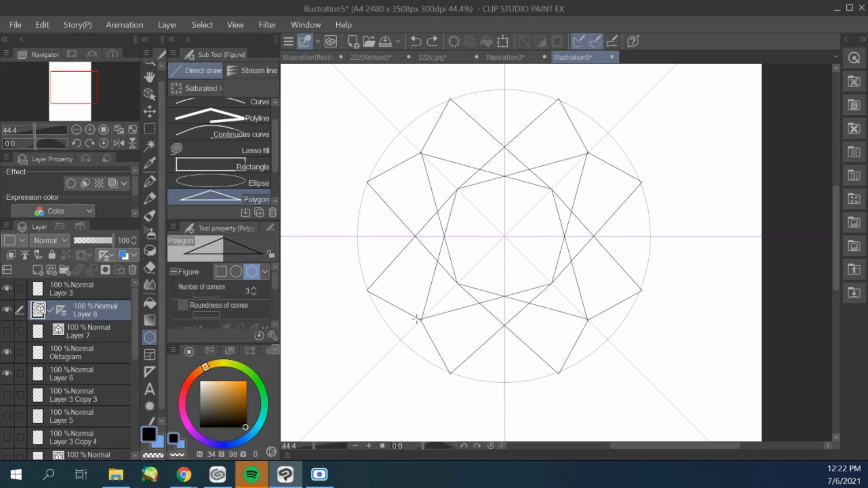
left_click_drag(451, 250, 449, 252)
scroll(436, 183, "down", 5)
scroll(466, 189, "up", 10)
scroll(548, 182, "down", 4)
scroll(536, 286, "up", 5)
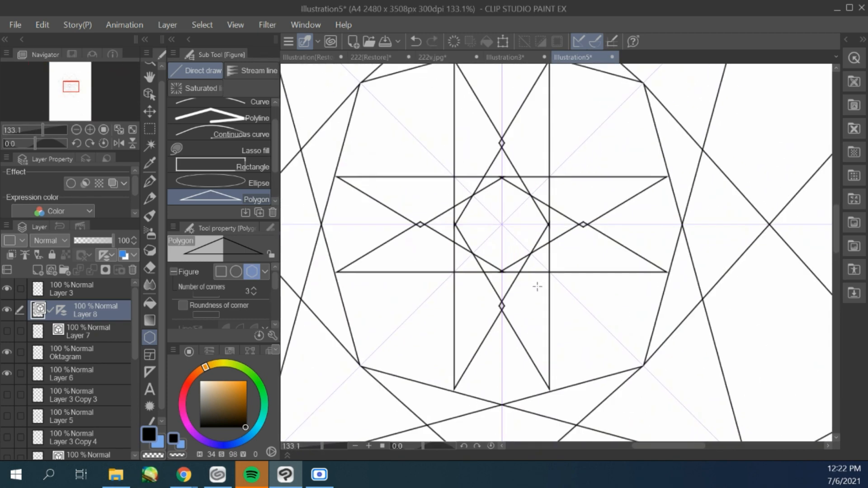
scroll(520, 262, "down", 10)
scroll(516, 248, "up", 5)
Duplicate the circle outline layer and merge one copy into each pattern layer, Layer 8 and Layer 7.
left_click(73, 290)
key("ctrl+c")
key("ctrl+v")
left_click(74, 310)
key("ctrl+e")
left_click_drag(75, 290, 74, 319)
key("ctrl+e")
left_click(8, 308)
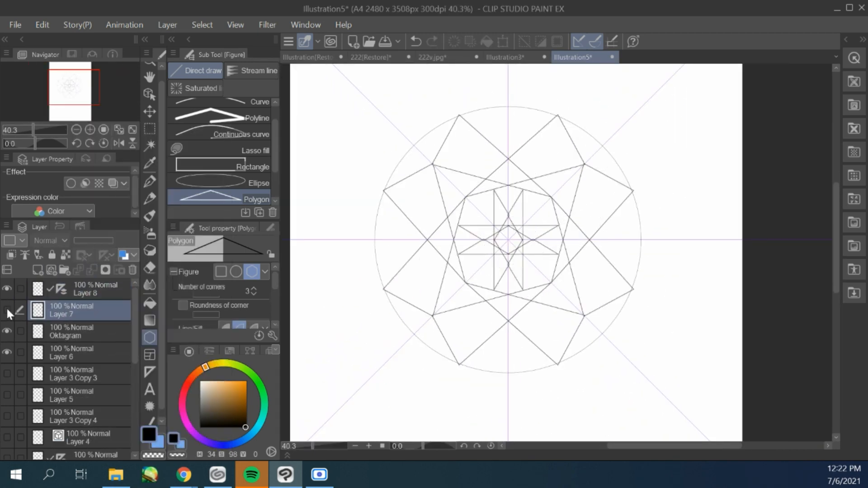
left_click(9, 309)
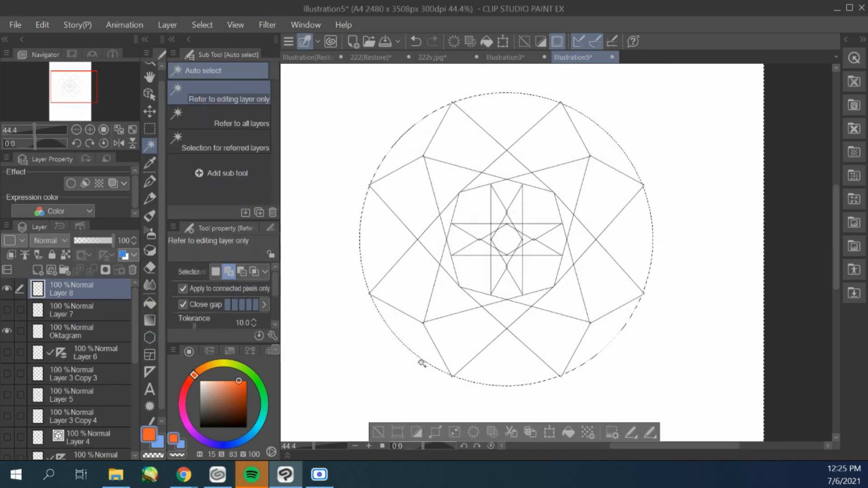
Cover the selected circle with solid orange-red on a new layer beneath Layer 8, using a G-pen of size 864.
scroll(443, 330, "down", 2)
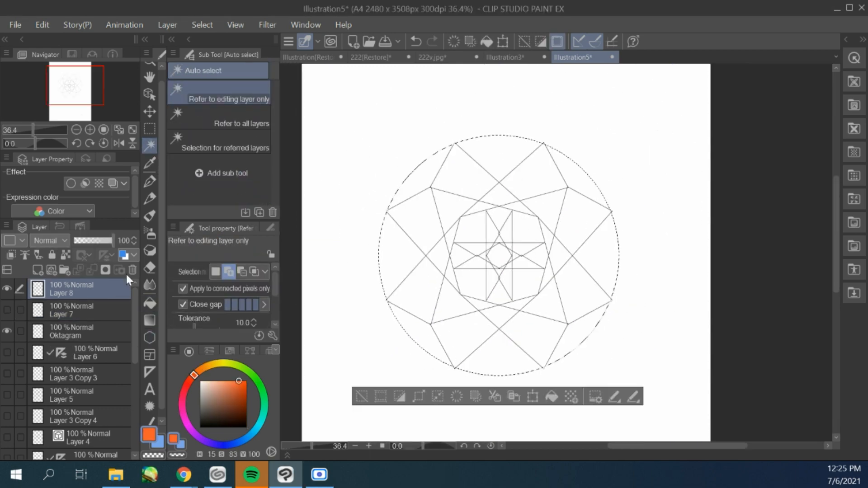
key("g")
left_click(182, 318)
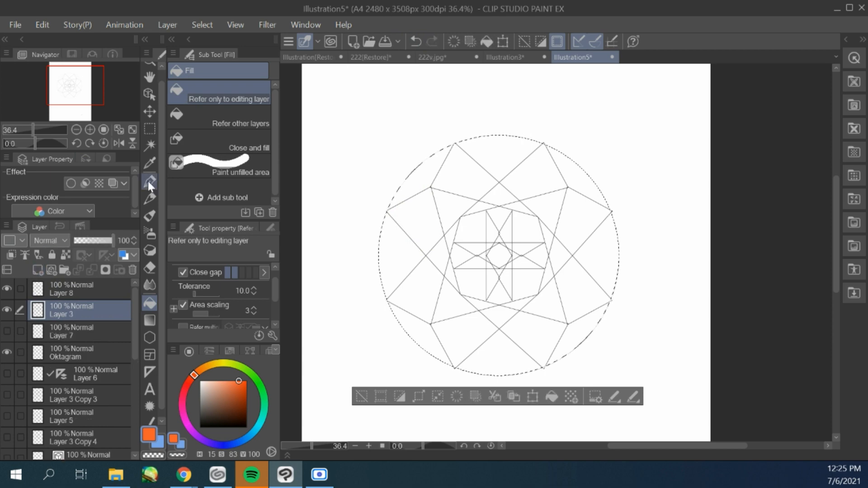
left_click(149, 181)
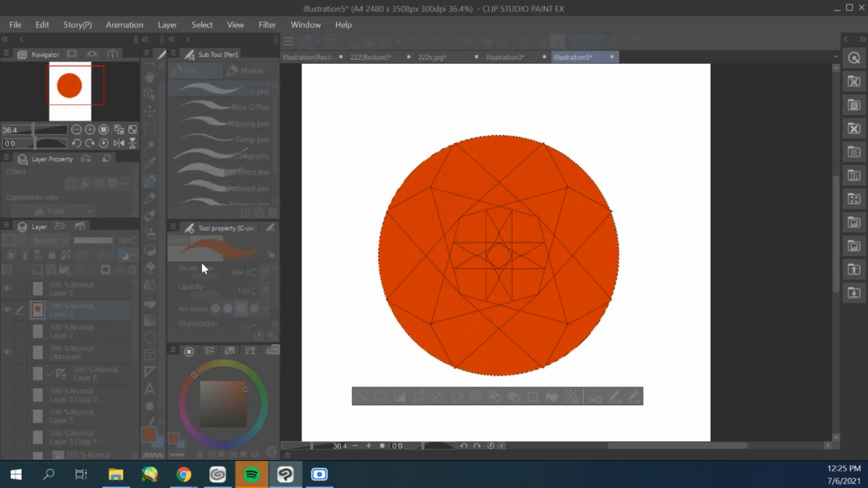
Shift the orange-red circle to dark maroon by adjusting its hue, saturation and luminosity.
left_click_drag(798, 96, 651, 85)
left_click_drag(623, 127, 601, 128)
left_click_drag(622, 163, 663, 162)
left_click_drag(623, 199, 567, 199)
left_click(765, 106)
Hide Layer 8, show Layer 7 and move the maroon circle layer beneath Layer 7.
left_click(6, 331)
left_click(6, 310)
left_click(7, 289)
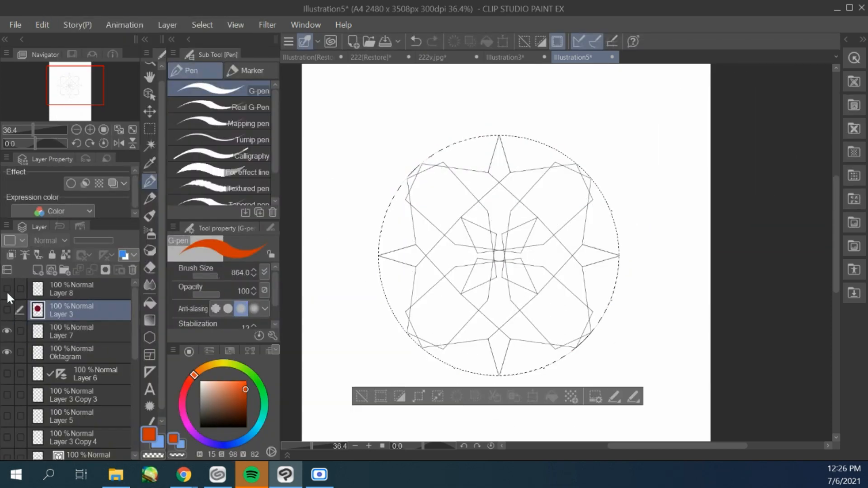
left_click_drag(81, 310, 81, 341)
left_click(7, 331)
left_click(7, 289)
left_click(6, 288)
Fill the four large petal shapes with pink (H 338, S 60, V 90) on a new layer, referring to other layers.
left_click(37, 270)
right_click(438, 310)
left_click(228, 385)
left_click(149, 303)
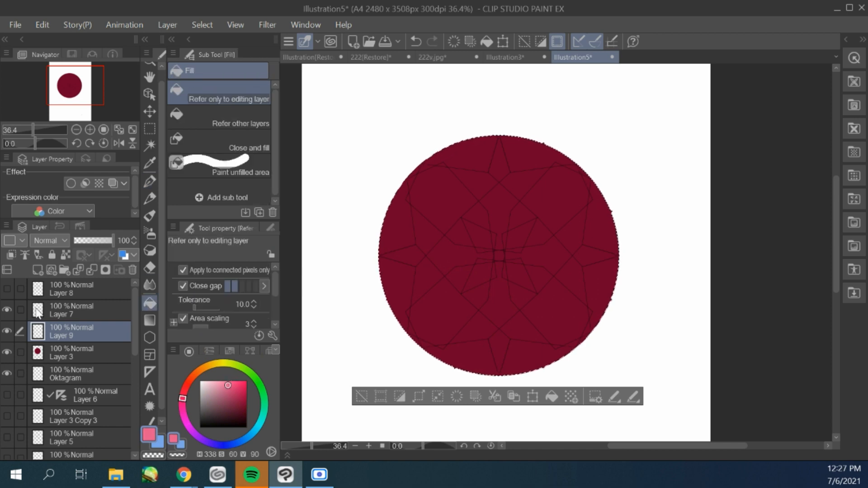
left_click(226, 117)
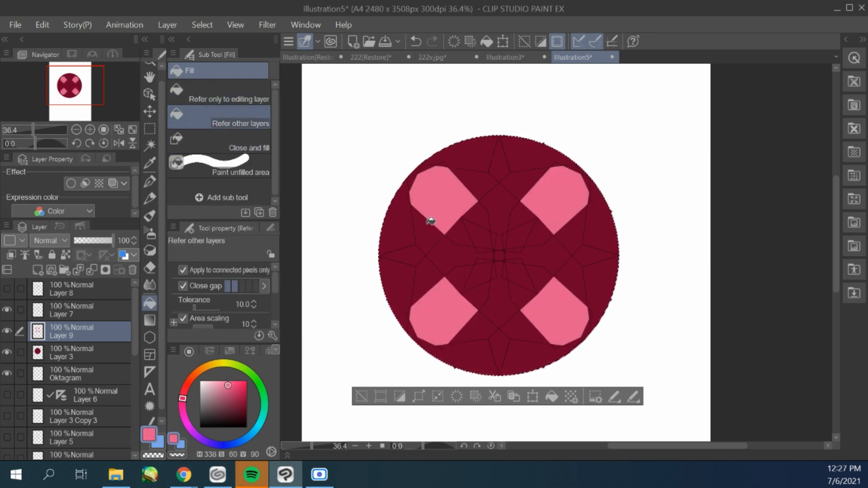
Fill the remaining shapes of the Layer 7 pattern with muted pink, dark purple (H 313, S 68, V 27) and bright pink-red.
right_click(429, 267)
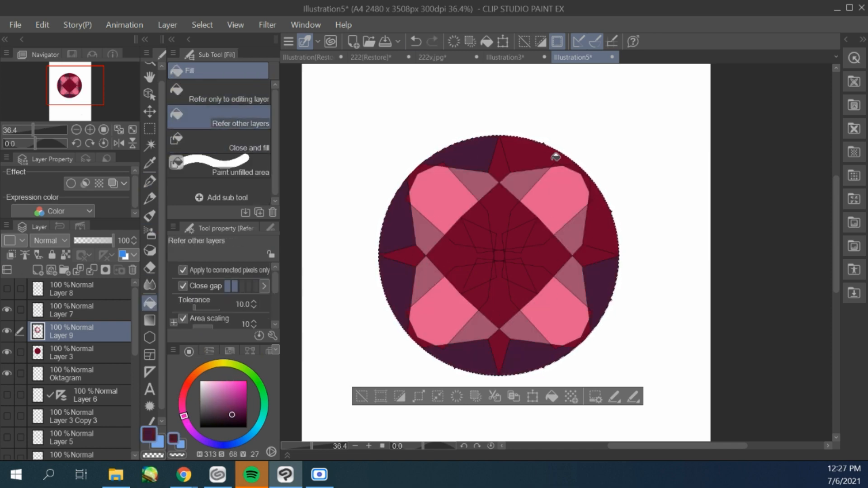
left_click(183, 398)
left_click(244, 381)
left_click(499, 343)
left_click(411, 256)
left_click(499, 170)
left_click(586, 250)
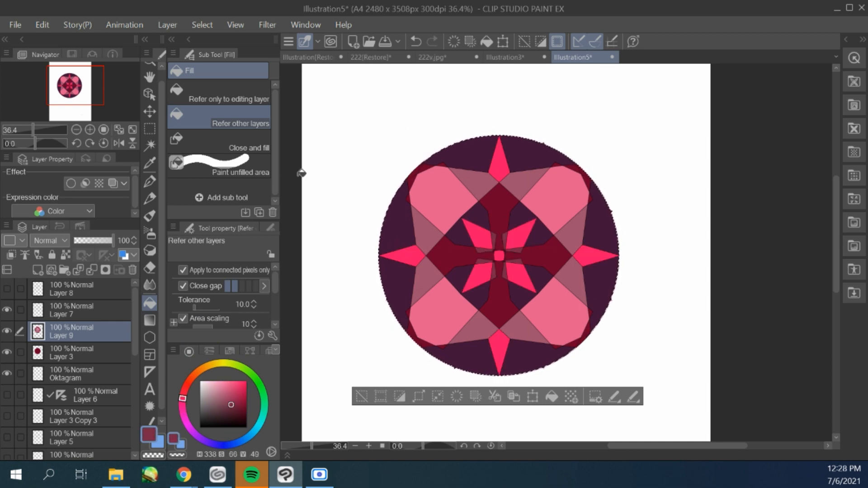
Hide Layers 9 and 7, show Layer 8 and add a new layer above Layer 9.
left_click(6, 331)
left_click(7, 310)
left_click(7, 288)
key("ctrl+shift+n")
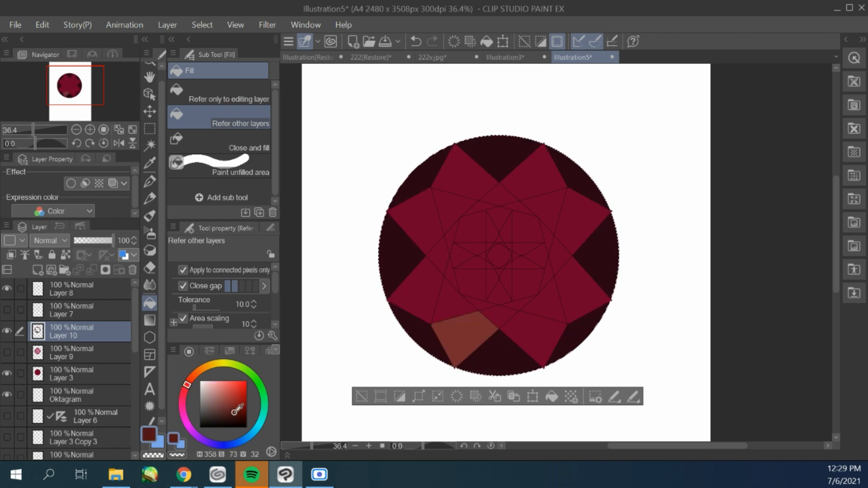
Fill the facets of the Layer 8 pattern on Layer 10 with dark brown, muted plum and deep maroon (H 338, S 95, V 31).
left_click(497, 238)
left_click(416, 43)
scroll(500, 237, "up", 2)
left_click(500, 236)
scroll(441, 213, "down", 2)
scroll(470, 217, "up", 1)
left_click(244, 413)
left_click(512, 320)
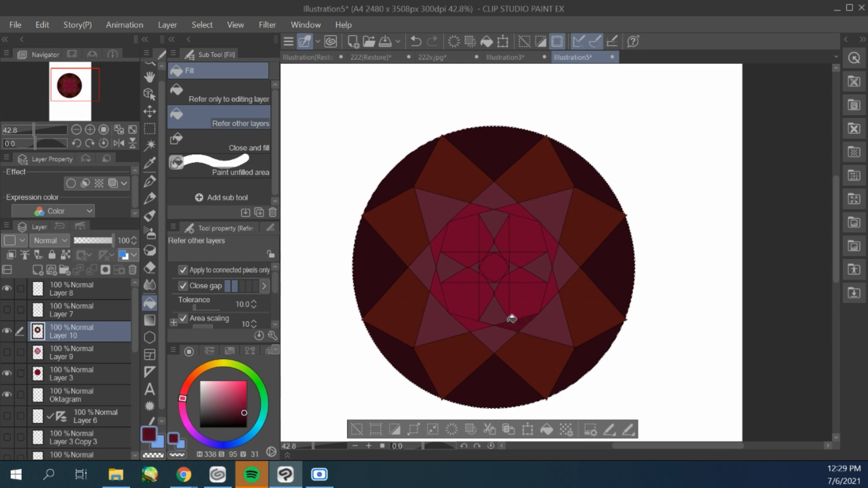
scroll(470, 273, "down", 1)
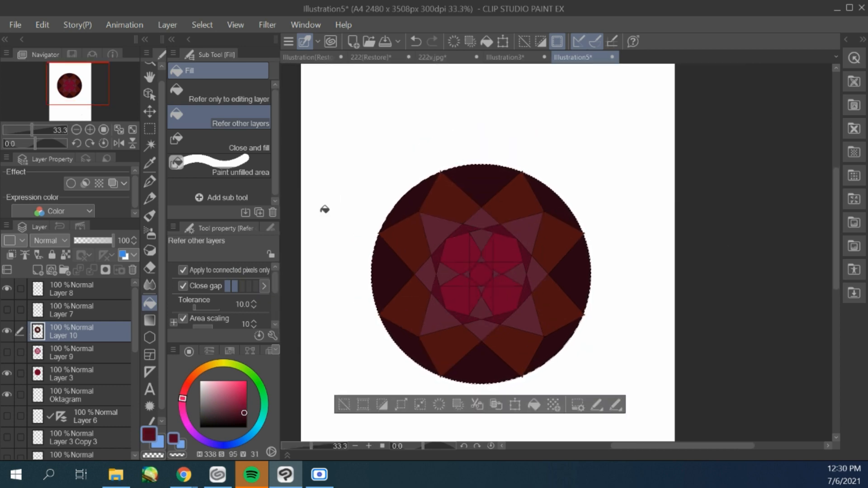
Hide Layer 8, show Layer 9 and move it above Layer 10.
left_click(7, 352)
left_click_drag(78, 350, 78, 321)
left_click(81, 353)
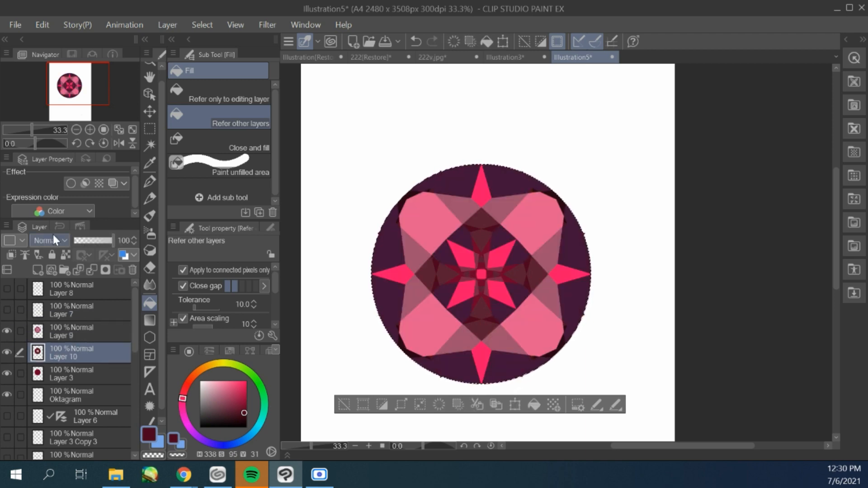
Try other blending modes on Layer 10 and set it to Normal at 78 percent opacity.
left_click(50, 241)
left_click(51, 274)
left_click_drag(112, 241, 92, 240)
left_click(7, 331)
left_click(59, 240)
left_click(72, 252)
left_click(7, 331)
Set Layer 9 to Add (Glow) blending at 47 percent opacity.
left_click(68, 331)
left_click(51, 241)
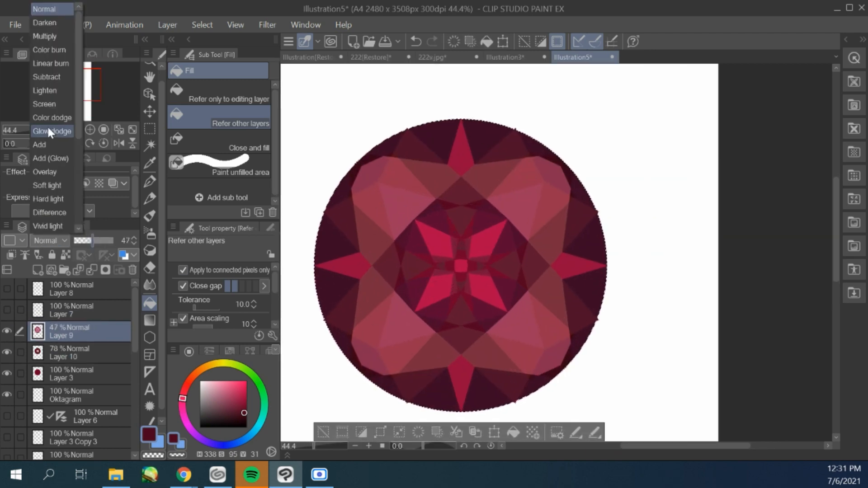
left_click(50, 158)
scroll(452, 196, "down", 5)
scroll(452, 196, "up", 4)
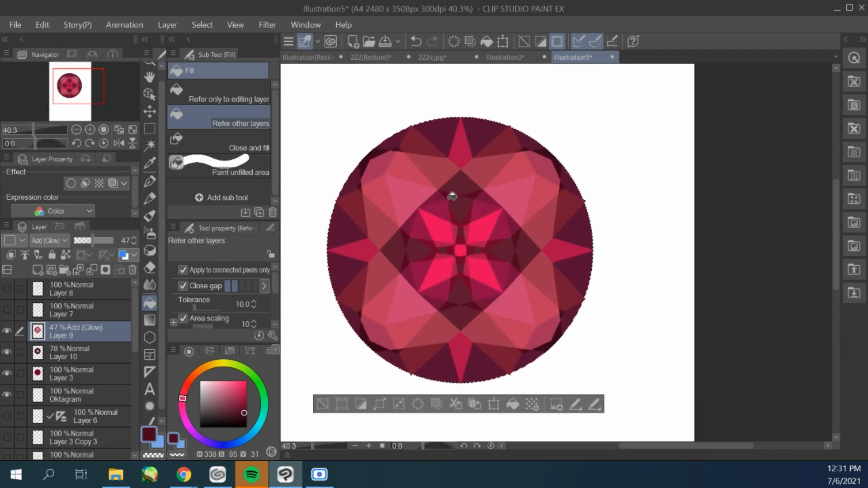
Shade the gem's outer rim on a new layer with dark maroon (H 338, S 91, V 23), using the Shadow airbrush at size 441.5.
left_click(38, 270)
left_click(149, 233)
left_click(219, 138)
left_click(215, 276)
left_click(243, 417)
left_click_drag(521, 131, 332, 290)
Set the rim shading layer to Multiply at 52 percent opacity.
left_click(50, 241)
left_click(45, 36)
left_click_drag(112, 241, 94, 240)
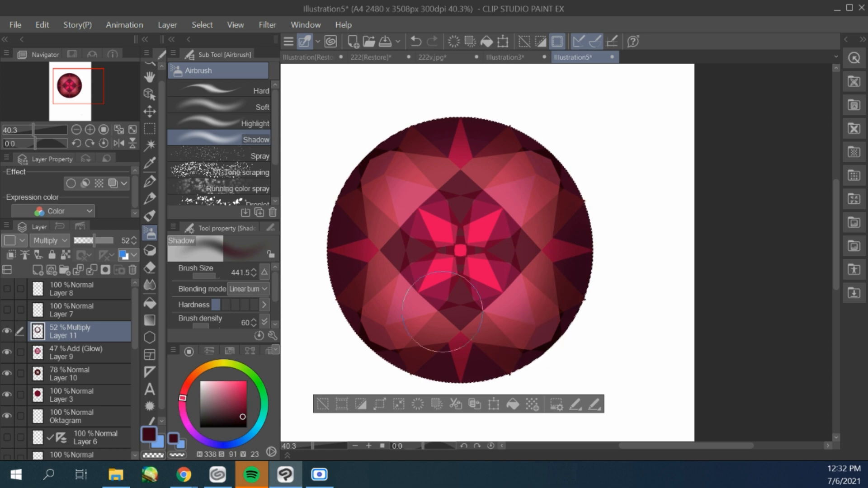
Fill facets on Layer 13 with light pink and coral red, referring to other layers, and set the layer's opacity to 64 percent.
left_click(150, 250)
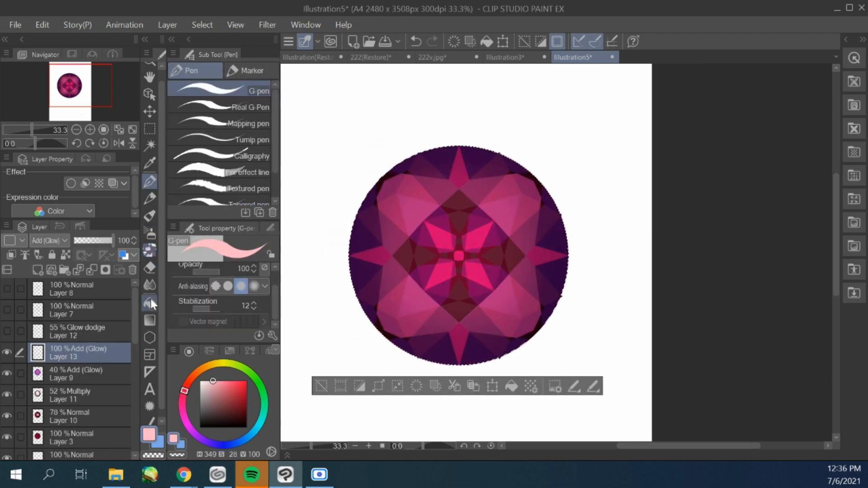
left_click(150, 303)
left_click(497, 276)
left_click_drag(112, 240, 96, 244)
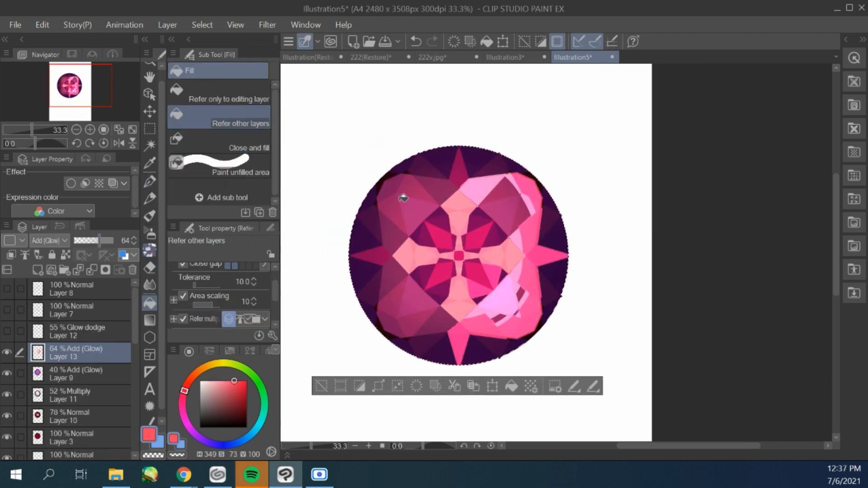
scroll(384, 210, "up", 1)
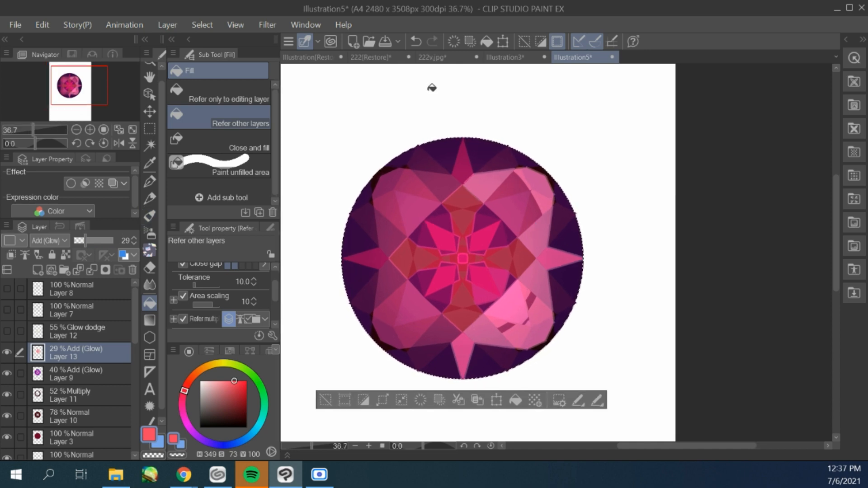
Clear the selection, show Layer 12 and make it the active layer.
left_click(7, 331)
key("ctrl+d")
scroll(488, 242, "down", 1)
left_click(7, 331)
left_click(7, 332)
left_click(76, 332)
Try rotating the highlight facets on Layer 12 and rework them with the HOLO-Aurora pattern brush.
key("ctrl+t")
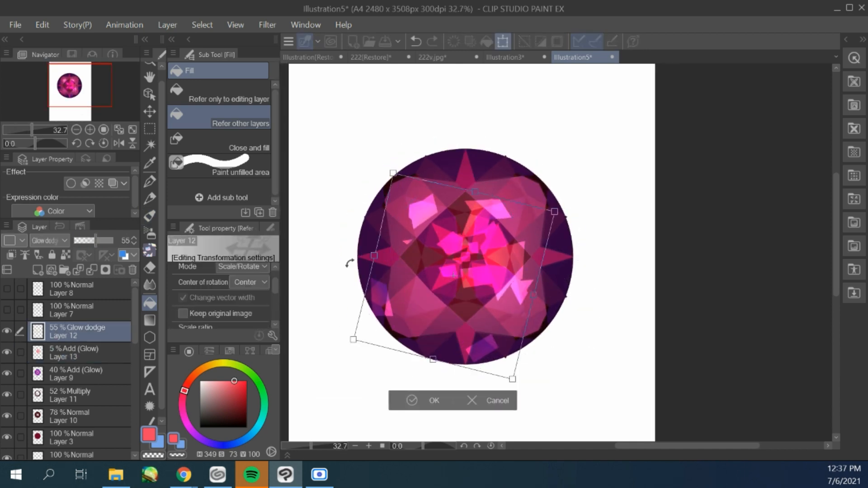
key("Escape")
left_click(150, 250)
key("ctrl+z")
Paint a pale blue highlight (H 187, S 12, V 100) across the gem's upper right on a new Screen layer, using Gouache at size 315.6.
left_click(38, 270)
left_click(50, 240)
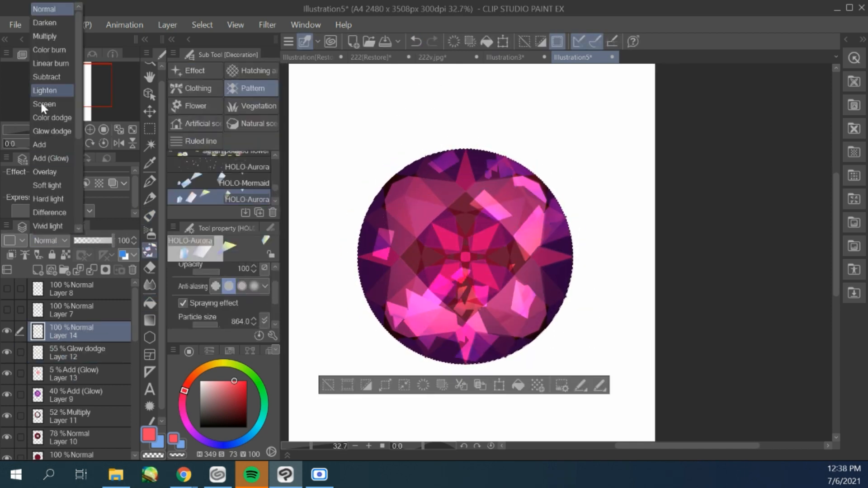
left_click(44, 105)
left_click(206, 381)
left_click(257, 428)
left_click(149, 216)
left_click(214, 294)
left_click_drag(528, 224, 555, 220)
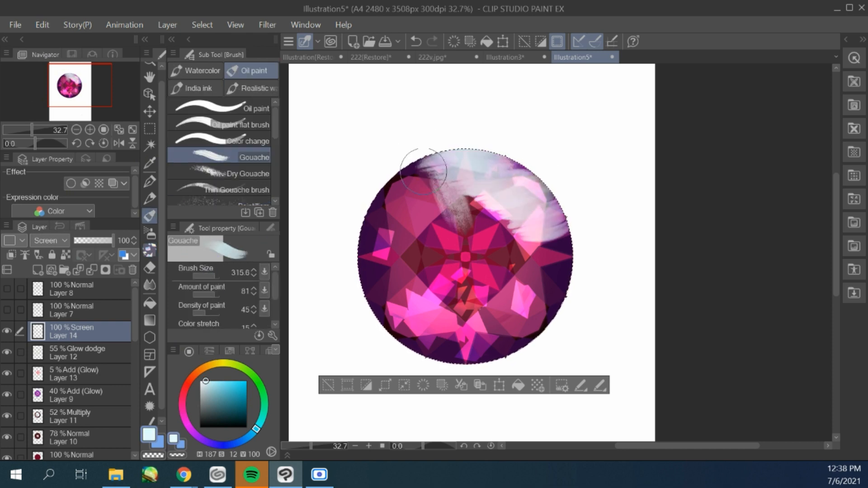
Trim the pale highlight with a transparent G-pen and set its layer to Hard light at 60 percent opacity.
key("p")
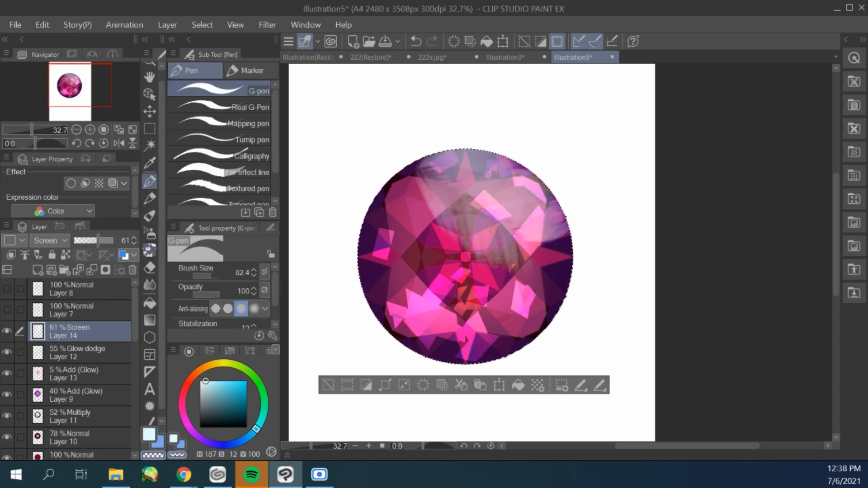
scroll(479, 231, "down", 2)
scroll(343, 213, "up", 1)
left_click(98, 240)
left_click(50, 240)
left_click(50, 198)
scroll(502, 228, "down", 4)
scroll(497, 228, "up", 3)
Stamp glowing hexagons and sparkles over the gem on a new Add (Glow) layer and set its opacity to 54 percent.
left_click(149, 250)
left_click(37, 270)
left_click(49, 240)
left_click(50, 158)
left_click(148, 434)
left_click_drag(481, 189, 509, 242)
left_click(215, 302)
left_click(548, 221)
left_click_drag(112, 240, 95, 240)
scroll(461, 235, "down", 3)
scroll(518, 240, "up", 2)
Soften the glow shapes on Layer 15 with the Gouache brush in transparent colour.
left_click(149, 216)
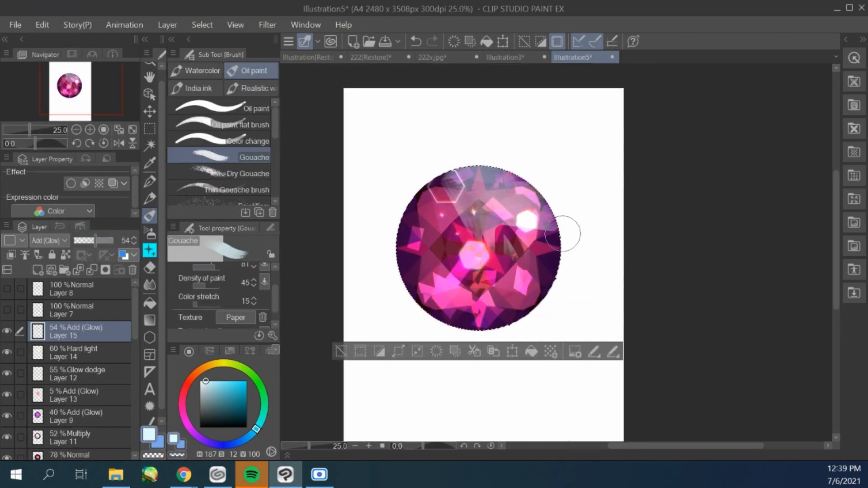
key("c")
left_click_drag(487, 291, 565, 271)
scroll(510, 253, "down", 2)
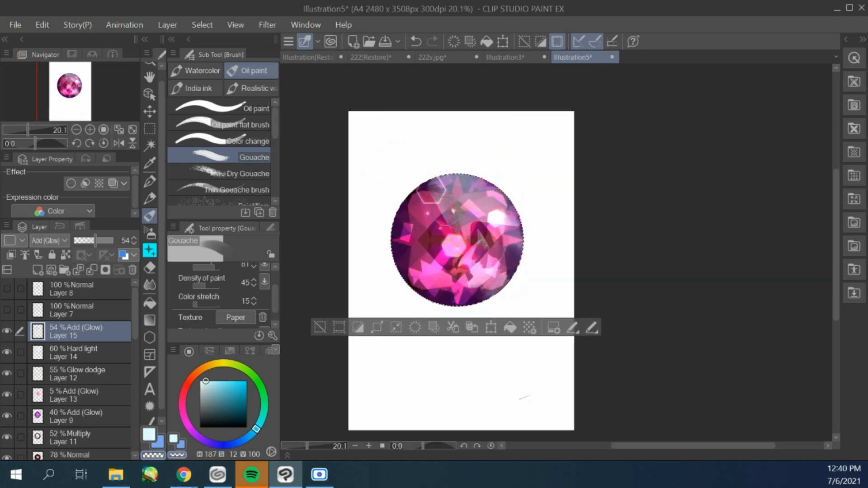
Paint soft pinkish reflections over the gem's right side with Gouache on a new layer above Layer 13, sampling the colour from the gem.
left_click(74, 395)
left_click(38, 270)
left_click(497, 244, "alt")
left_click_drag(508, 271, 489, 225)
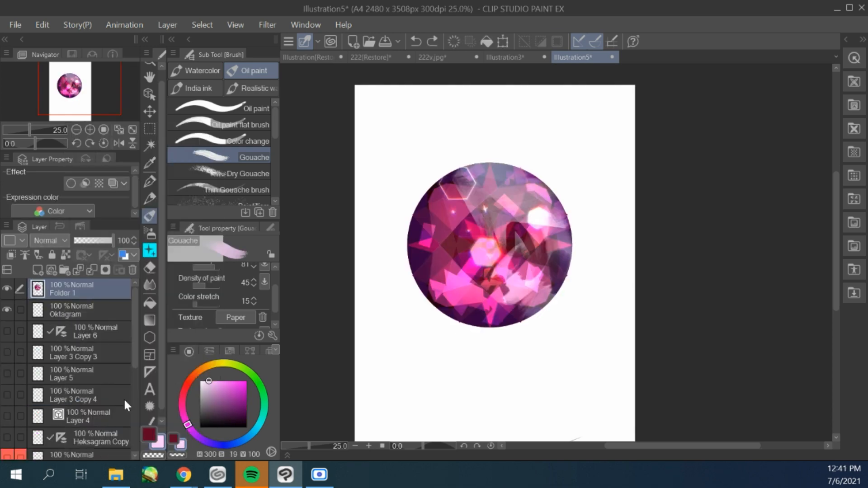
Undo the merge of Folder 1, hide the folder and transform a merged copy of the gem into an upright oval.
key("ctrl+z")
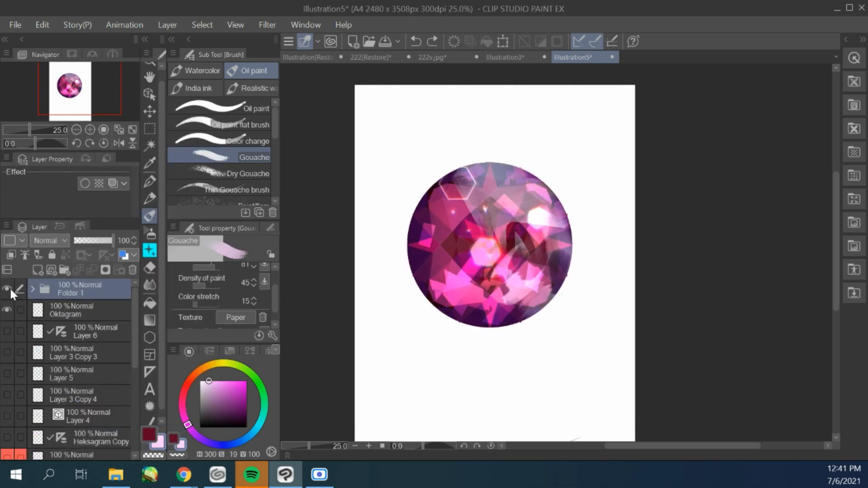
left_click(7, 288)
key("ctrl+t")
left_click_drag(407, 162, 470, 165)
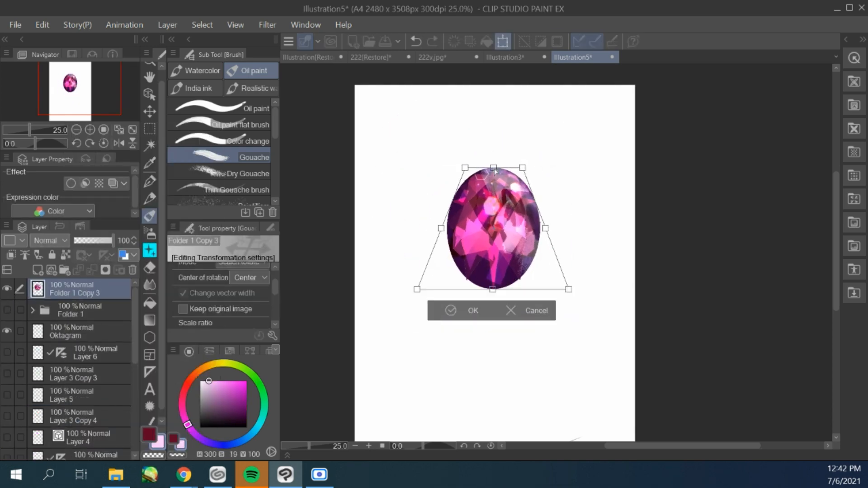
left_click(475, 341)
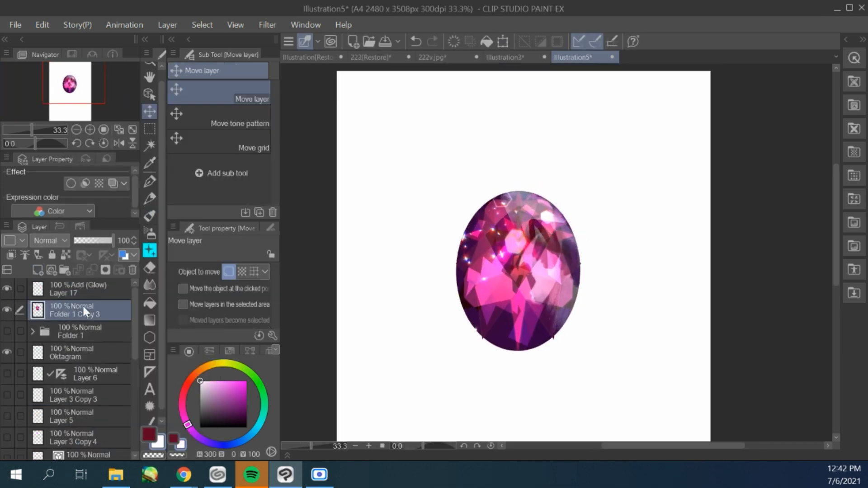
Duplicate the oval gem layer Folder 1 Copy 3 and turn on the border effect for the duplicate.
key("ctrl+c")
key("ctrl+v")
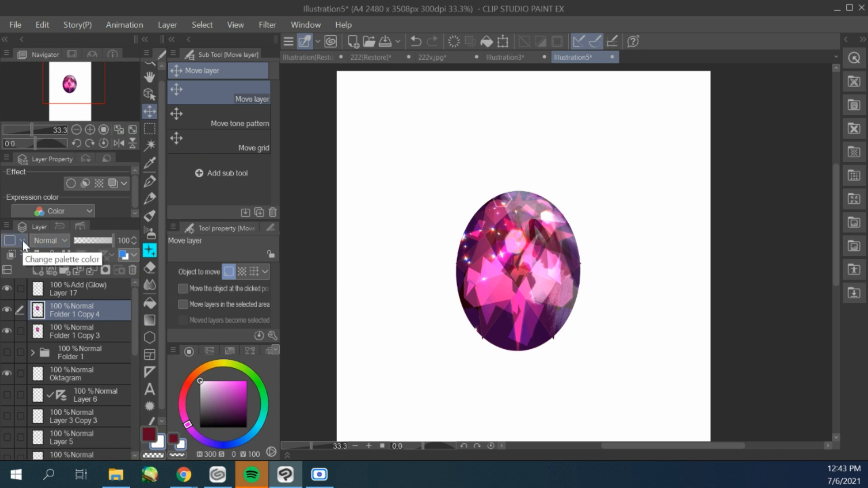
left_click(71, 183)
scroll(68, 194, "down", 1)
Give the border a dark brown edge colour (H 26, S 81, V 24) 61.4 thick and move its layer beneath Folder 1 Copy 3.
left_click(57, 207)
left_click(174, 438)
scroll(90, 194, "down", 2)
left_click(121, 193)
left_click_drag(58, 180, 65, 180)
left_click_drag(77, 332, 94, 312)
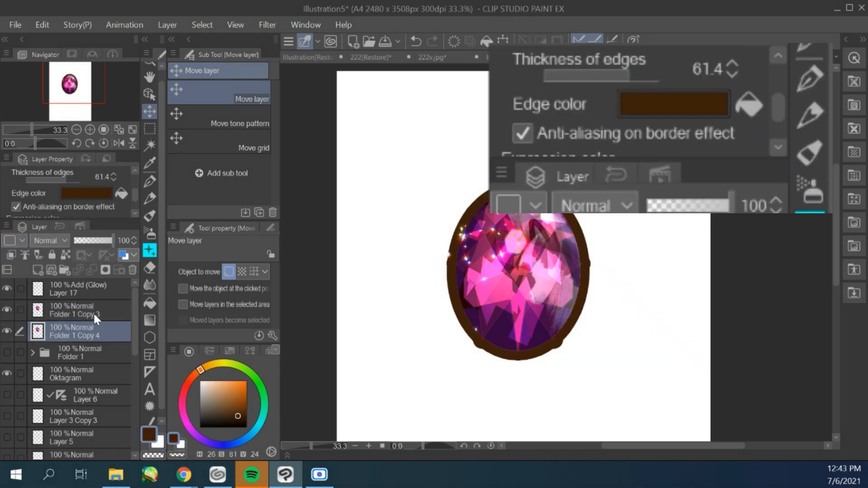
Select the oval gem shape from Folder 1 Copy 3 and try clearing that area from Folder 1 Copy 4.
left_click(149, 145)
left_click(401, 237)
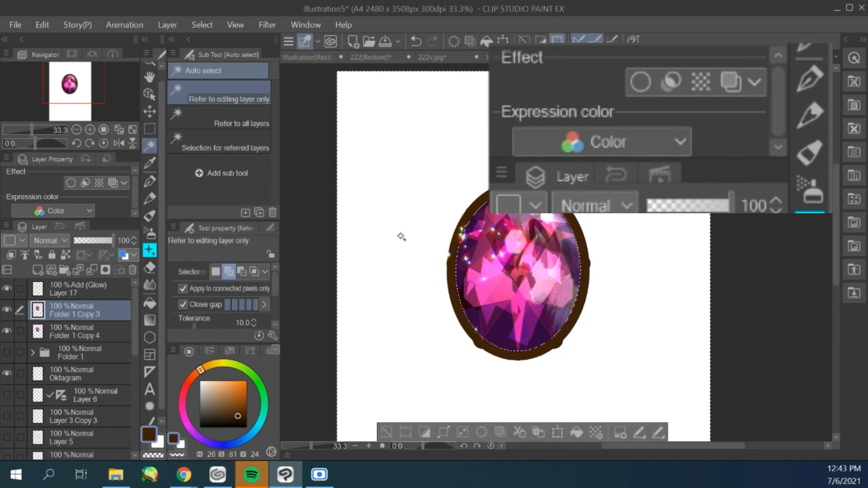
key("ctrl+shift+i")
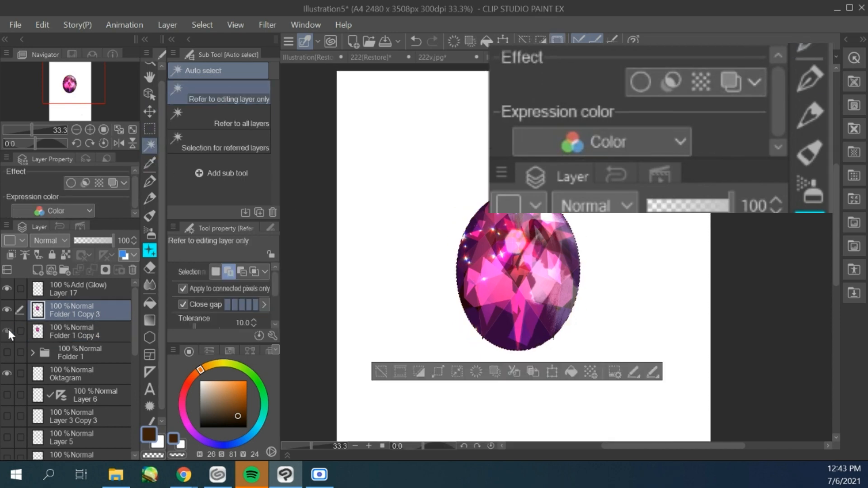
left_click(27, 325)
key("Delete")
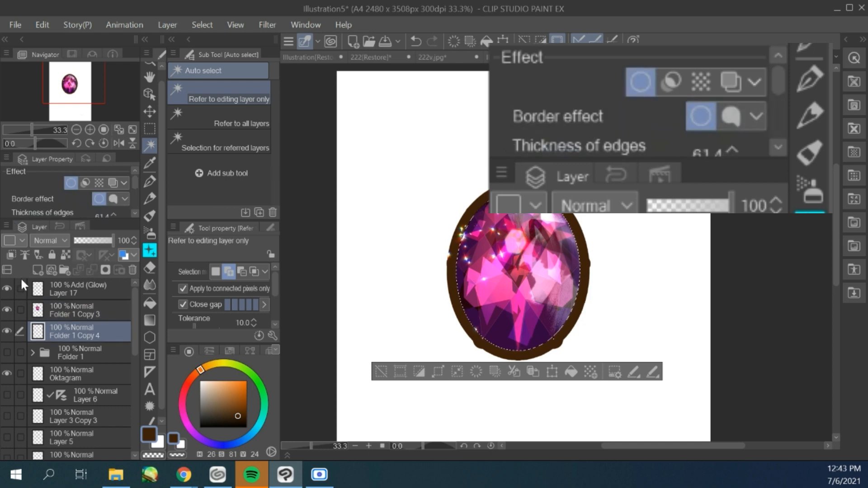
Merge the bordered copy into an empty layer beneath it and cut the gem area out of the brown frame.
key("ctrl+d")
key("ctrl+Delete")
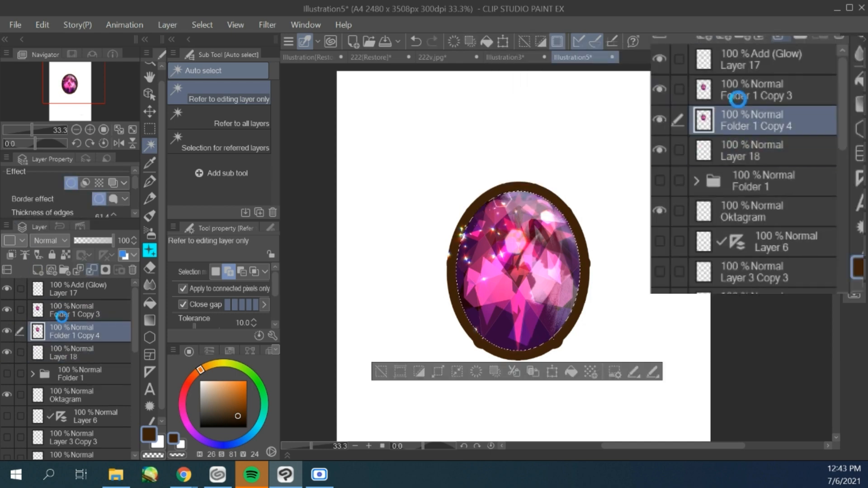
key("ctrl+shift+n")
Paint the brown frame with the gold brush at size 82.4 on a new Overlay layer clipped to Layer 18.
scroll(517, 223, "up", 2)
key("ctrl+shift+n")
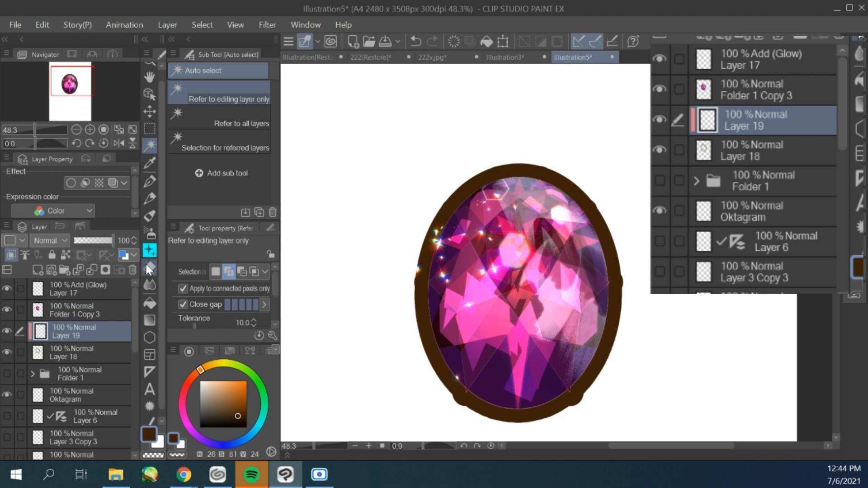
left_click(150, 250)
left_click(45, 240)
left_click(54, 126)
left_click_drag(505, 412, 574, 398)
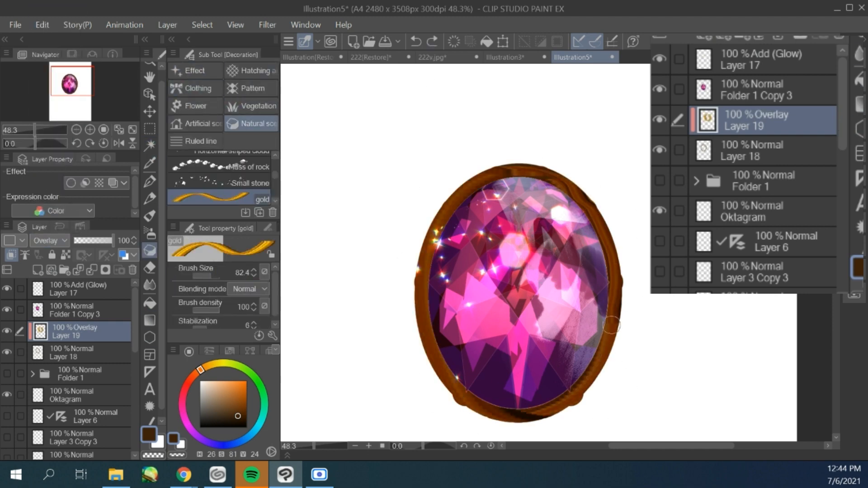
Add an Add (Glow) layer above Layer 19 and paint bright gold around the frame with the gold brush.
scroll(423, 253, "up", 1)
key("ctrl+shift+n")
left_click(45, 240)
left_click(273, 335)
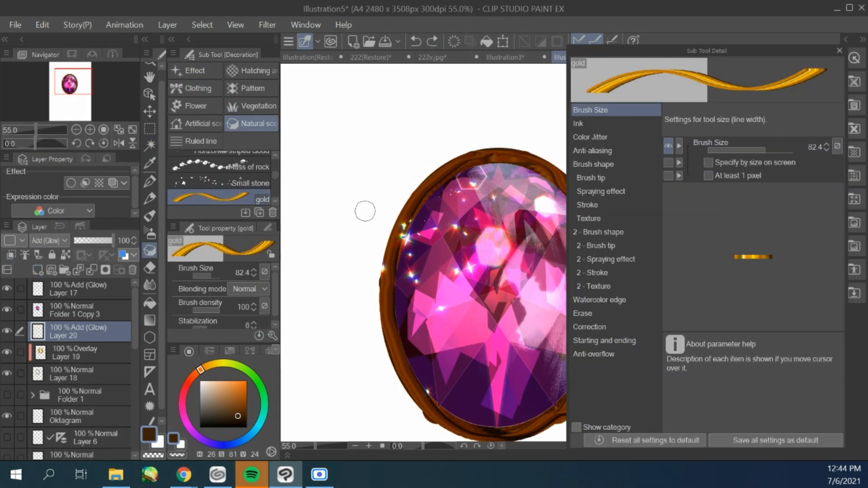
left_click(838, 50)
Tone down and texture the bright gold frame with the Dry Gouache brush at size 161.3 in transparent colour.
left_click(149, 216)
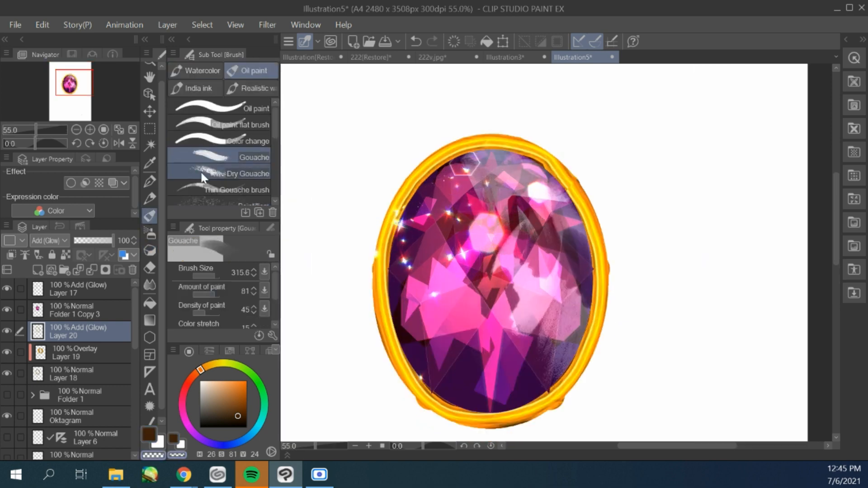
left_click_drag(583, 198, 385, 237)
scroll(394, 317, "down", 2)
Add a Glow dodge layer above Layer 20 and choose the Gouache brush.
key("ctrl+shift+n")
left_click(45, 240)
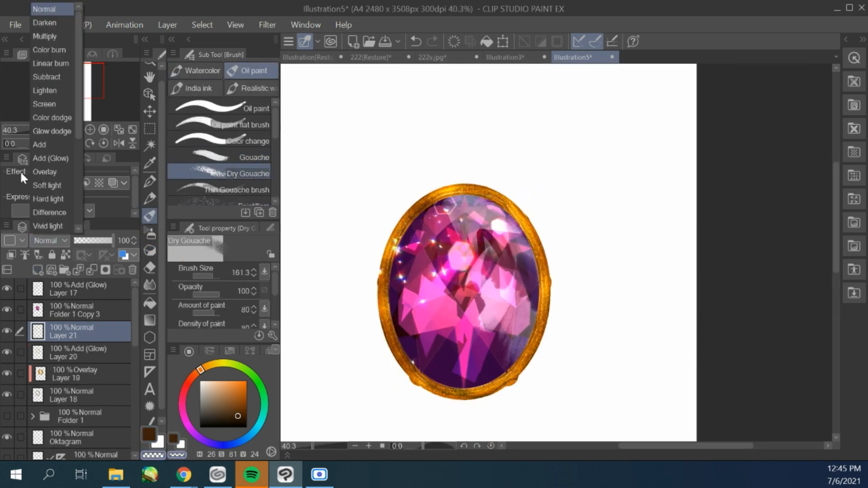
left_click(20, 170)
left_click(255, 158)
Shade the frame's right and lower edge with dark green (H 129, S 59, V 21) on a new clipped Multiply layer at 46 percent opacity.
left_click(74, 374)
left_click(37, 270)
left_click(262, 389)
left_click(49, 240)
left_click(45, 36)
left_click_drag(538, 244, 515, 389)
left_click(10, 254)
left_click(91, 241)
Paint pale yellow highlights (H 47, S 33, V 100) along the frame on a clipped Add (Glow) layer above Layer 21, using Gouache at size 21.5.
left_click(72, 335)
left_click(37, 269)
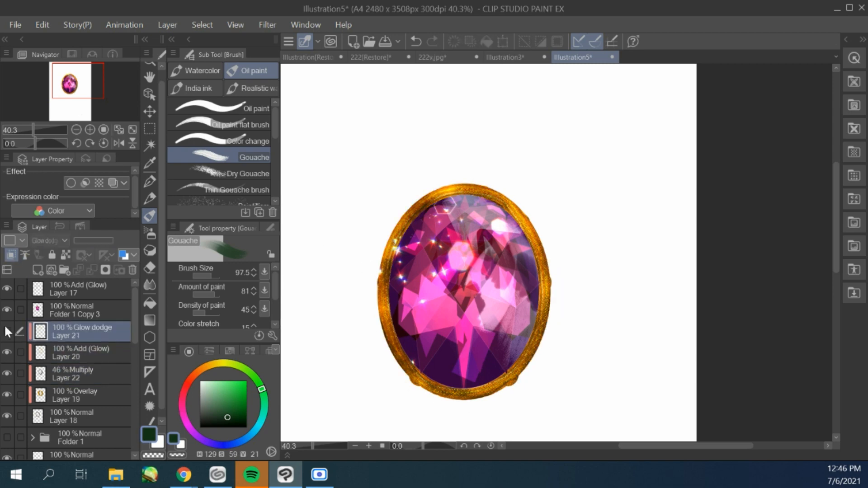
left_click(526, 214, "alt")
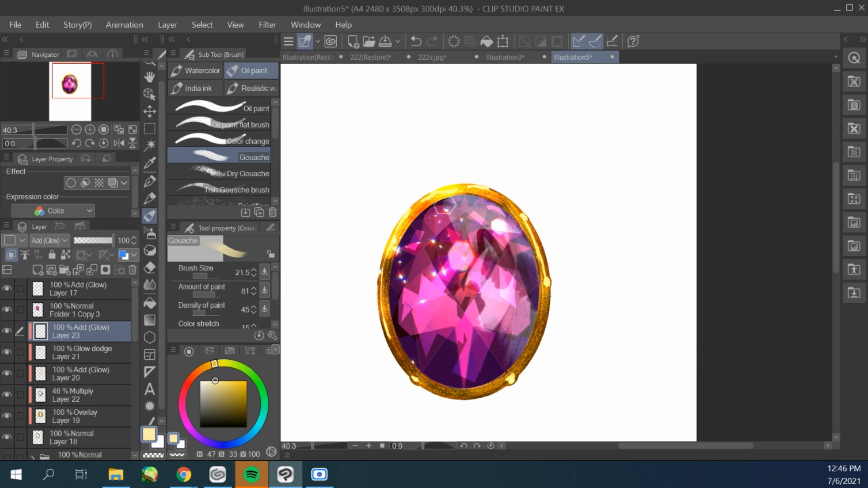
Add a Screen layer above Folder 1 Copy 3 and paint a soft reflection on the gem's lower half with colours sampled from it.
scroll(289, 316, "down", 1)
left_click(68, 310)
left_click(38, 270)
left_click(496, 312, "alt")
left_click(470, 348, "alt")
left_click(50, 240)
left_click(45, 105)
left_click_drag(495, 308, 472, 363)
Duplicate the finished gem folder, Folder 2, and merge the copy into a single layer.
scroll(375, 207, "down", 1)
scroll(61, 316, "up", 5)
left_click(77, 289)
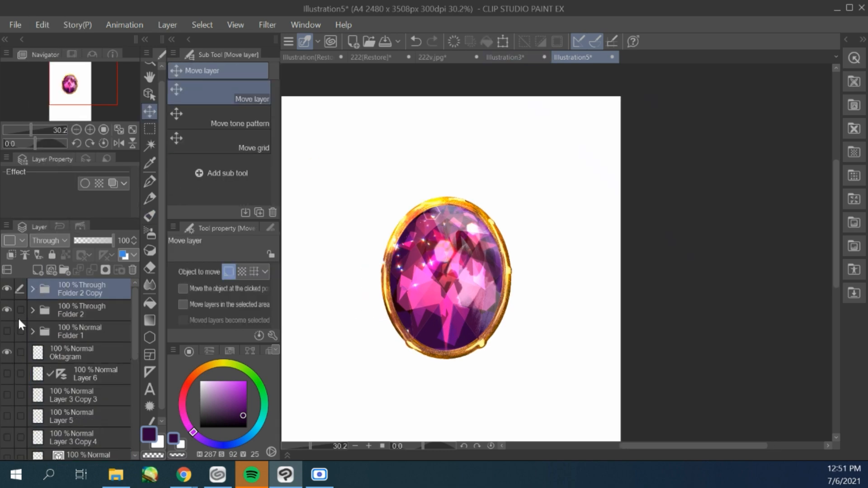
right_click(59, 291)
left_click(121, 407)
Register the merged gem layer Folder 2 Copy as an image material.
left_click(42, 25)
mouse_move(90, 291)
left_click(281, 297)
left_click(226, 134)
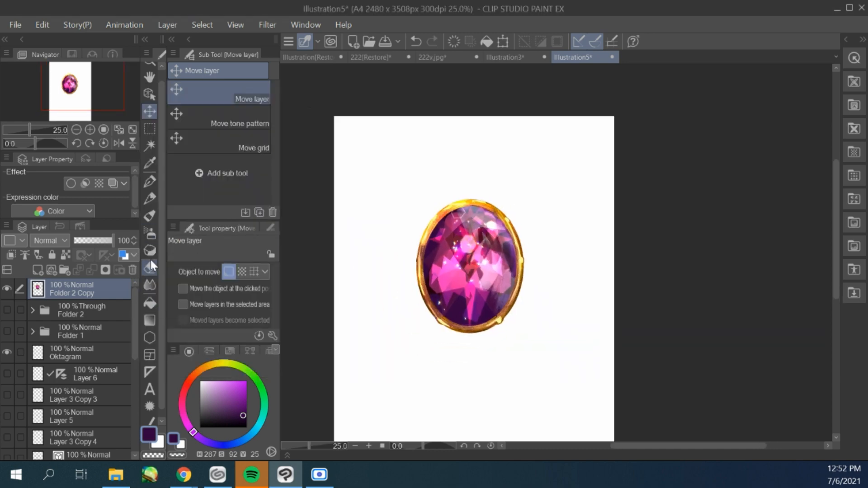
Duplicate the Pearl brush from the Clothing decoration group and name the copy jewls.
left_click(150, 250)
left_click(196, 88)
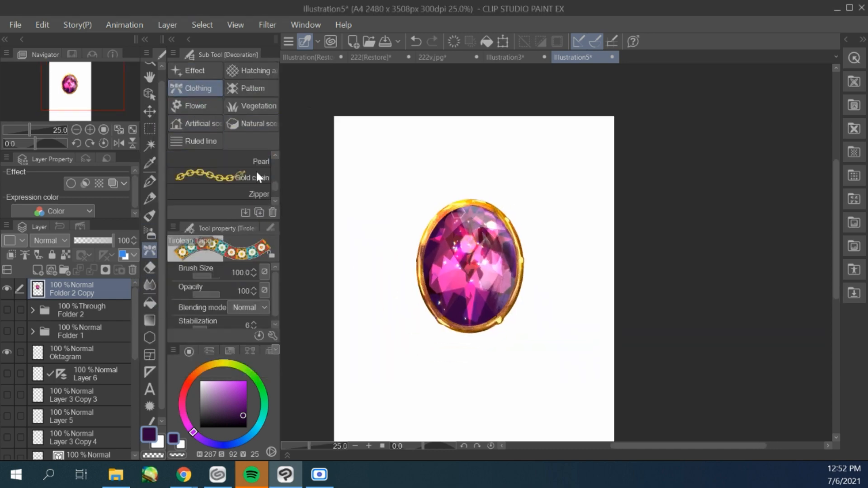
left_click(253, 162)
left_click(259, 212)
type("jewls")
key("Return")
scroll(226, 185, "down", 3)
Set the registered gem as the jewls brush tip and paint test gems on the black necklace sketch.
left_click(273, 336)
left_click(590, 178)
left_click(690, 175)
scroll(452, 271, "down", 5)
left_click(453, 351)
left_click(604, 82)
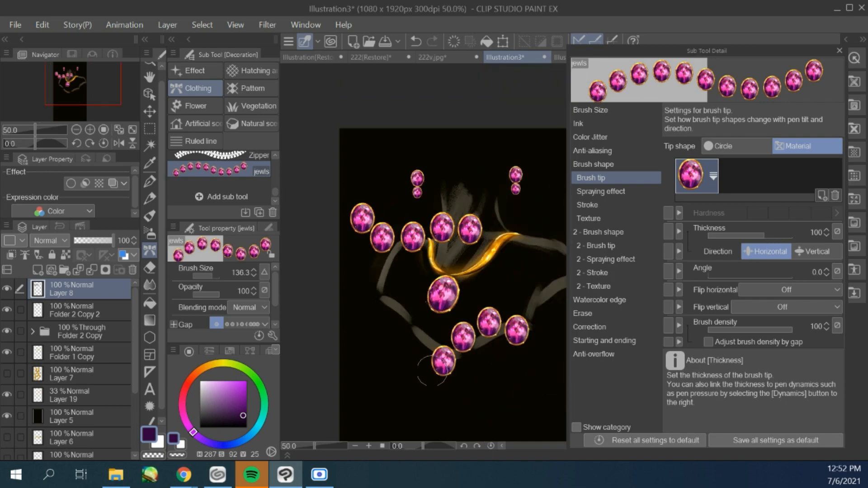
left_click(826, 159)
left_click_drag(538, 274, 501, 285)
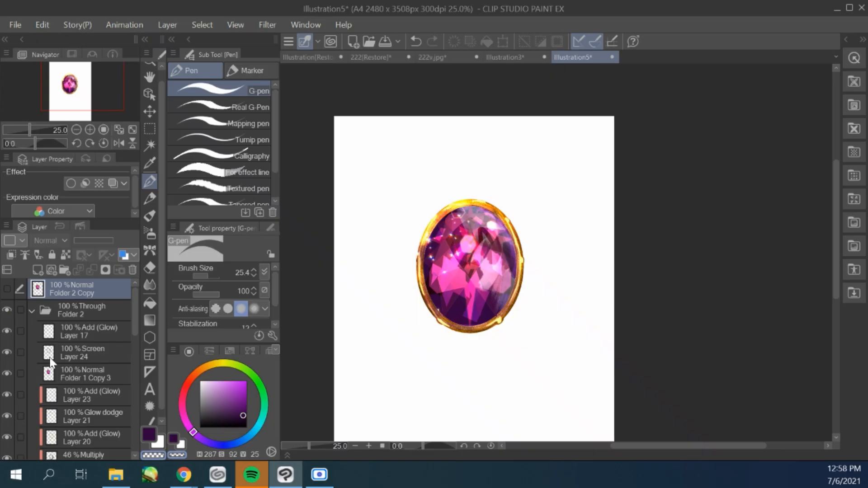
Hide the gem layer Folder 1 Copy 3, duplicate Folder 2 and merge the copy into one gold ring layer.
scroll(51, 362, "down", 1)
left_click(7, 356)
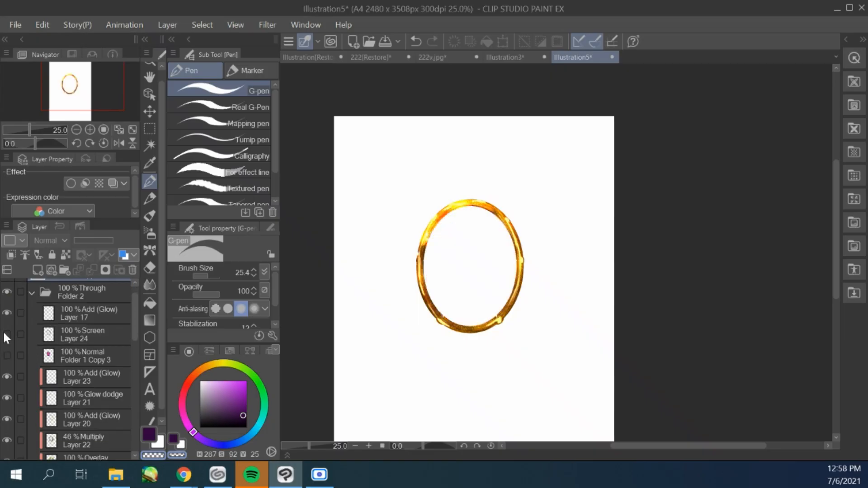
right_click(85, 295)
left_click(131, 194)
right_click(90, 296)
left_click(136, 389)
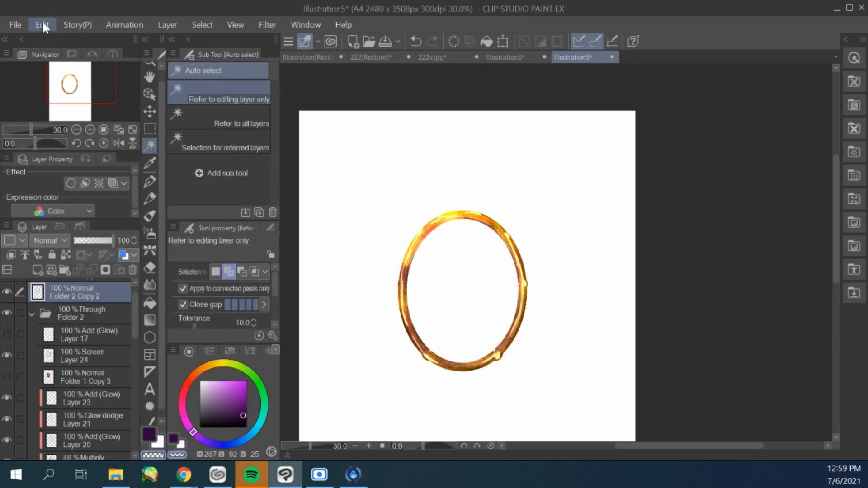
Register the gold ring layer as an image material named chain, usable as a brush tip shape, in a chosen material folder.
left_click(42, 24)
mouse_move(136, 287)
left_click(308, 295)
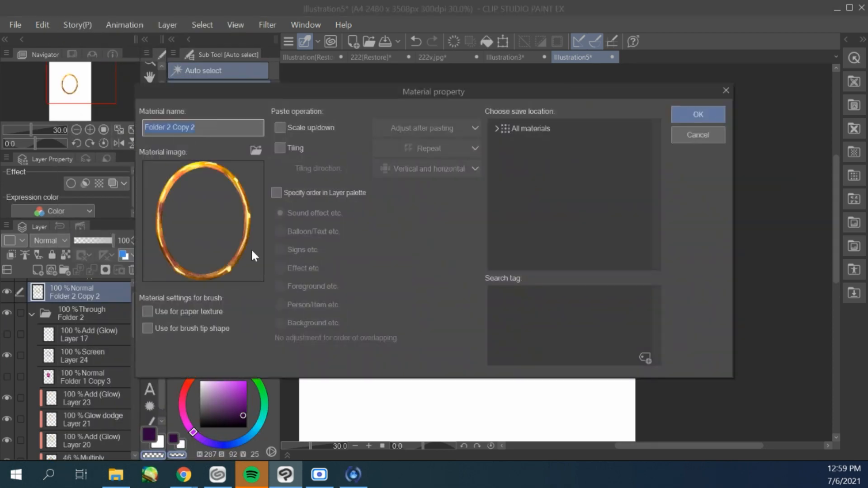
type("chain")
left_click(226, 328)
left_click(698, 114)
left_click(467, 185)
left_click(497, 128)
left_click(540, 199)
left_click(708, 113)
In the Illustration3 document, duplicate the jewls brush and name the copy chain gold.
left_click(507, 58)
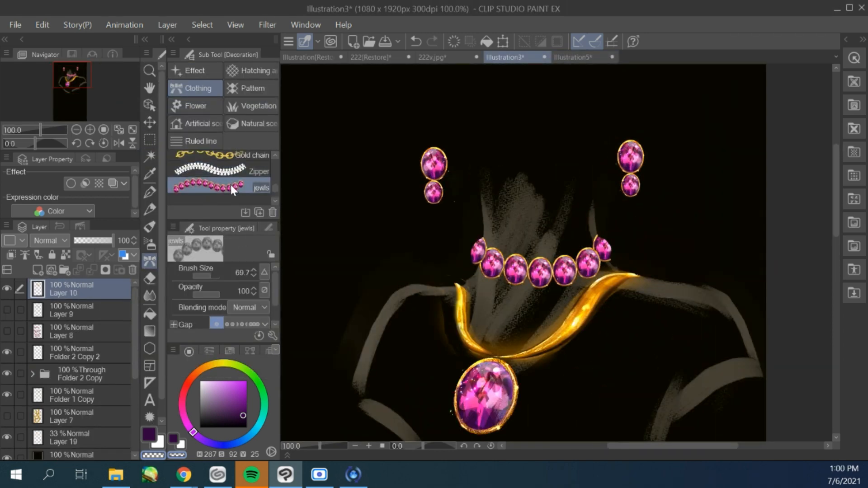
right_click(231, 186)
left_click(300, 189)
type("chain gold")
left_click(558, 189)
Replace the chain gold brush's tip shape with the registered chain material.
left_click(272, 335)
left_click(610, 164)
left_click(623, 177)
left_click(690, 176)
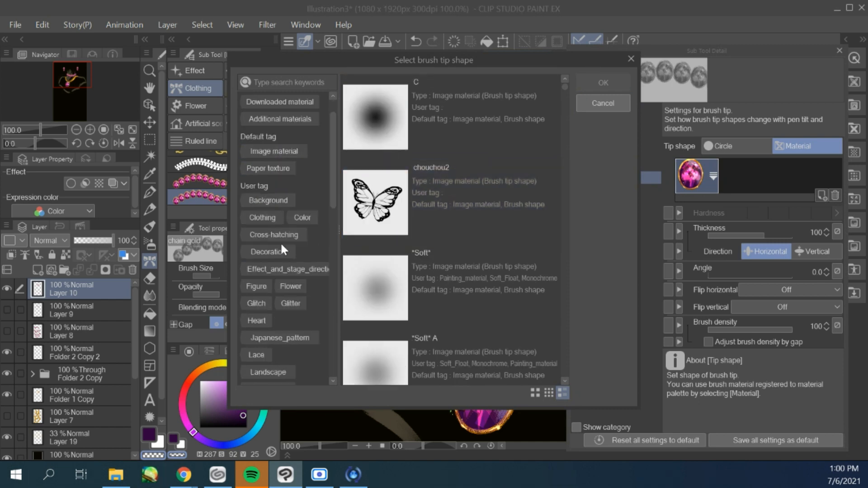
left_click(291, 80)
type("chain")
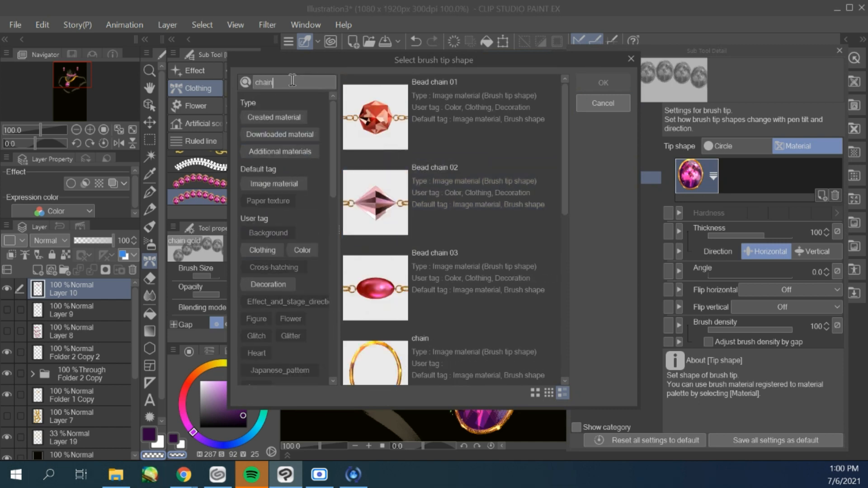
left_click(427, 358)
left_click(603, 83)
Paint a row of large gold links above the gem choker and a single link on the right earring.
scroll(476, 244, "down", 2)
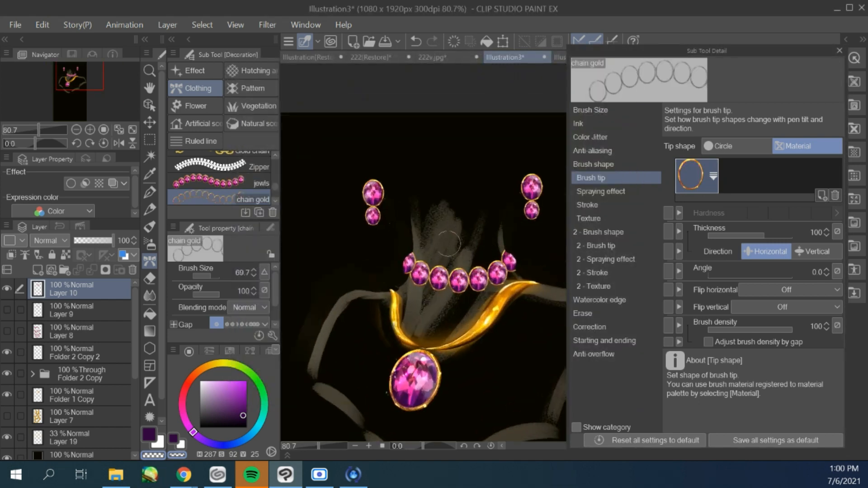
scroll(380, 347, "down", 3)
mouse_move(497, 228)
left_mouse_down()
mouse_move(398, 213)
mouse_move(367, 219)
left_mouse_up()
left_click(497, 220)
Set the chain gold brush size to 21.5 and paint fine links along the gold necklace and below the left earring.
left_click(207, 276)
scroll(384, 316, "down", 3)
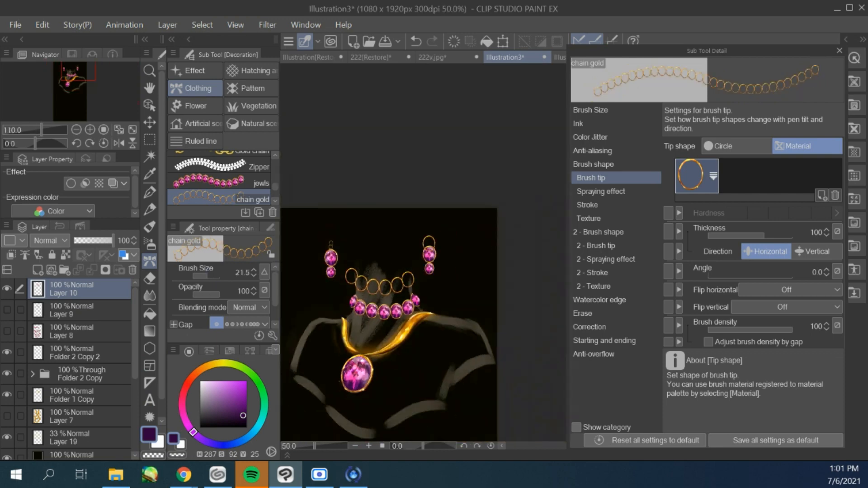
scroll(336, 345, "up", 6)
left_click_drag(368, 355, 344, 286)
scroll(316, 334, "up", 1)
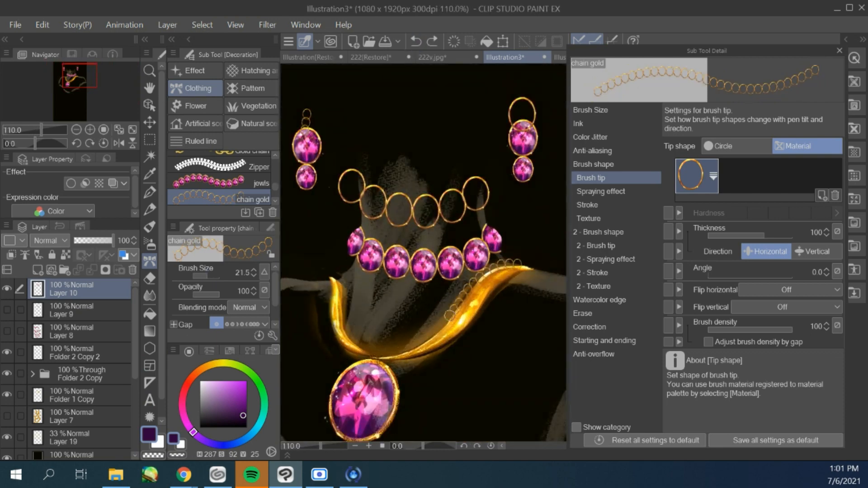
left_click_drag(341, 293, 367, 353)
scroll(377, 272, "down", 6)
scroll(307, 167, "up", 7)
left_click_drag(381, 281, 381, 290)
scroll(363, 237, "down", 7)
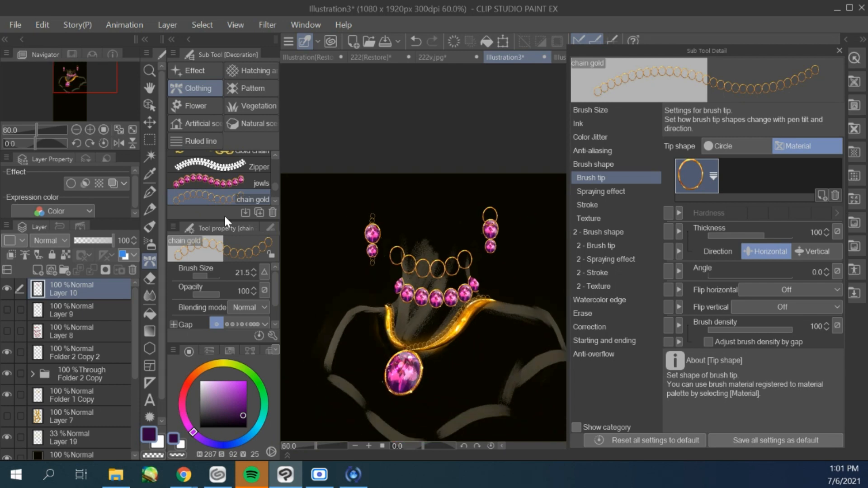
Duplicate the chain gold brush as chain gold 2 and change its stroke gap from fixed to the wide preset.
left_click(259, 213)
key("Return")
left_click(587, 204)
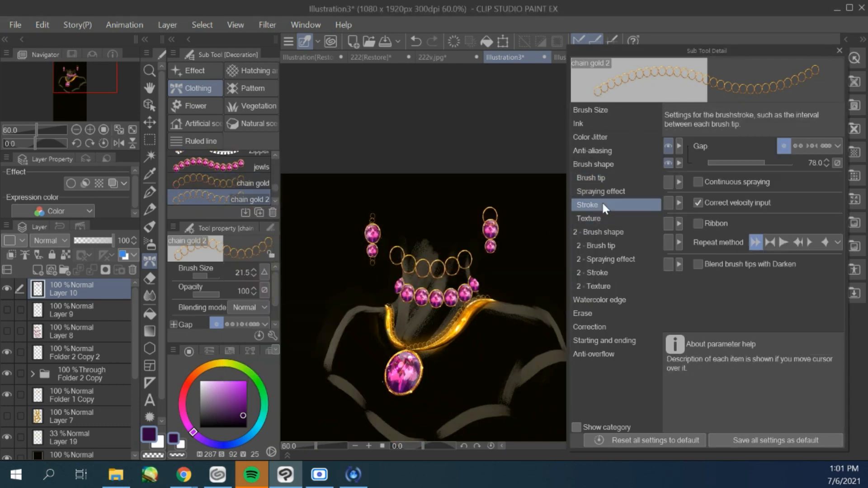
left_click(797, 147)
left_click(812, 146)
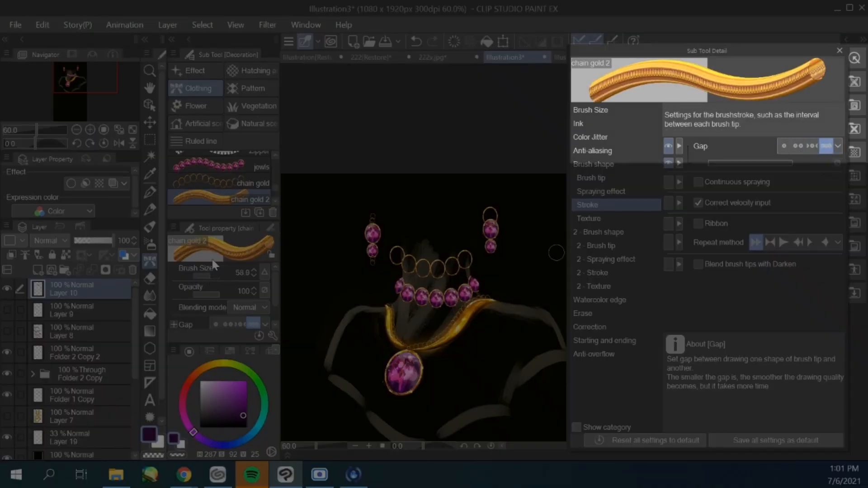
left_click(798, 146)
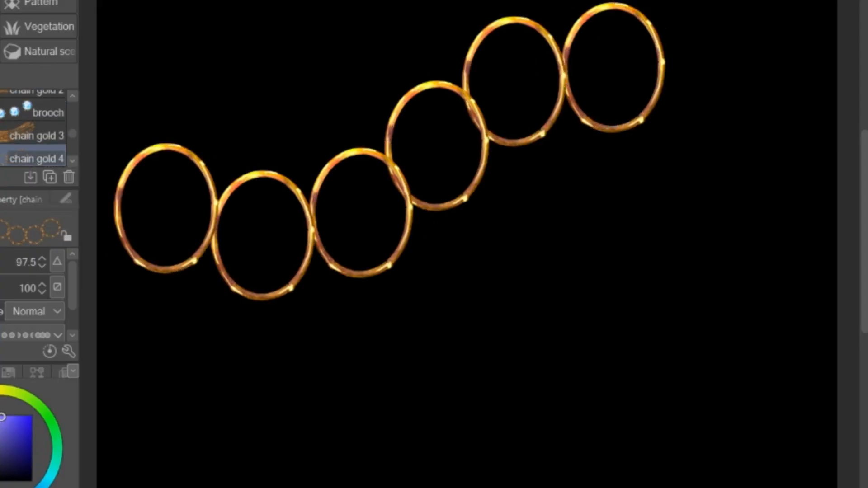
Paint a diagonal stroke of overlapping gold links and a second stroke beneath it with chain gold 2 at size 373.3.
mouse_move(768, 149)
left_mouse_down()
mouse_move(649, 174)
mouse_move(136, 402)
left_mouse_up()
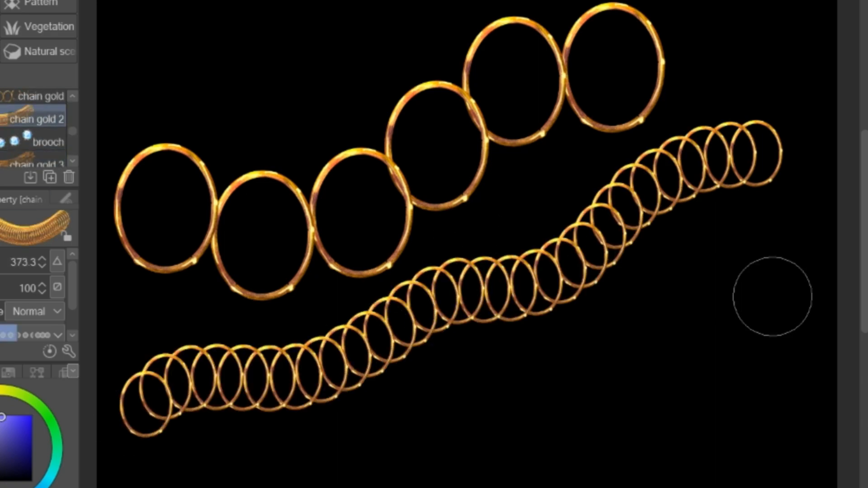
left_click_drag(772, 297, 131, 440)
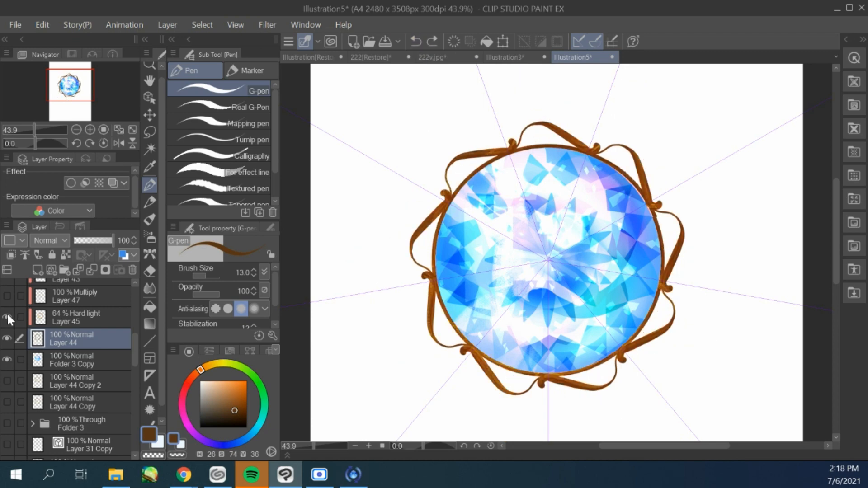
Turn on the hidden shading and highlight layers above the brown ornamental frame on Layer 44.
scroll(8, 319, "up", 3)
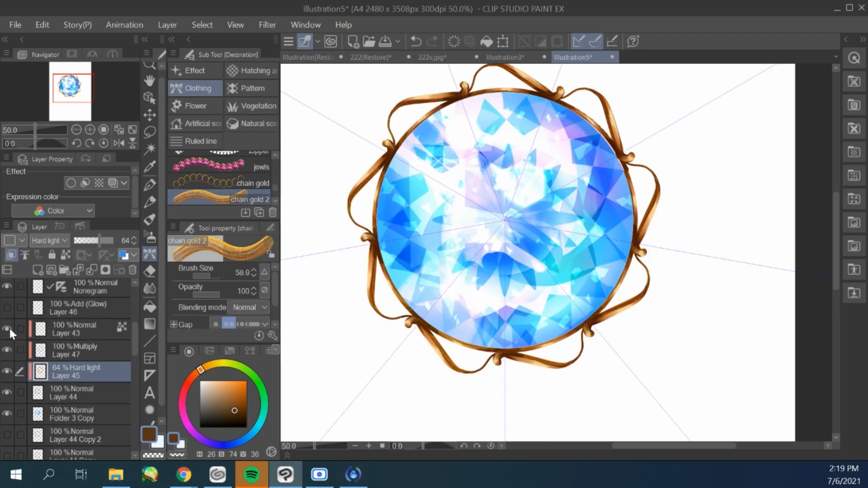
left_click_drag(343, 216, 367, 243)
scroll(367, 242, "up", 1)
scroll(12, 313, "up", 1)
left_click(6, 325)
left_click(6, 305)
Rotate Layer 44 Copy 3 around the blue gem so its loops interlace with Layer 44, and hide the copy.
key("ctrl+t")
left_click_drag(339, 187, 330, 258)
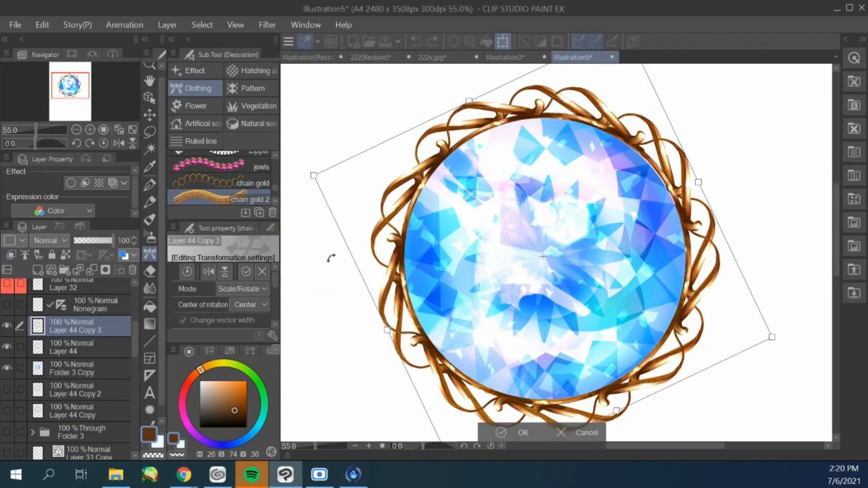
scroll(363, 179, "down", 1)
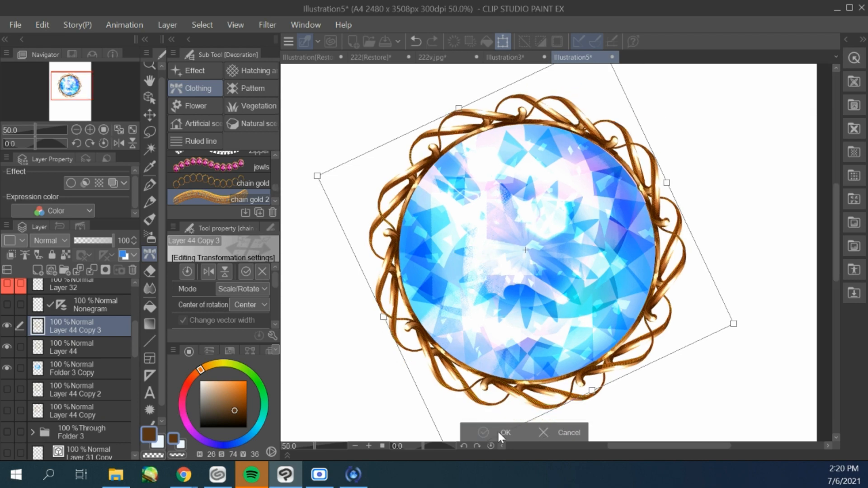
left_click(500, 433)
scroll(438, 403, "up", 1)
key("e")
scroll(468, 360, "down", 1)
scroll(467, 360, "up", 1)
left_click(7, 325)
Duplicate Layer 44, flip the copy horizontally and rotate it around the gem.
right_click(60, 346)
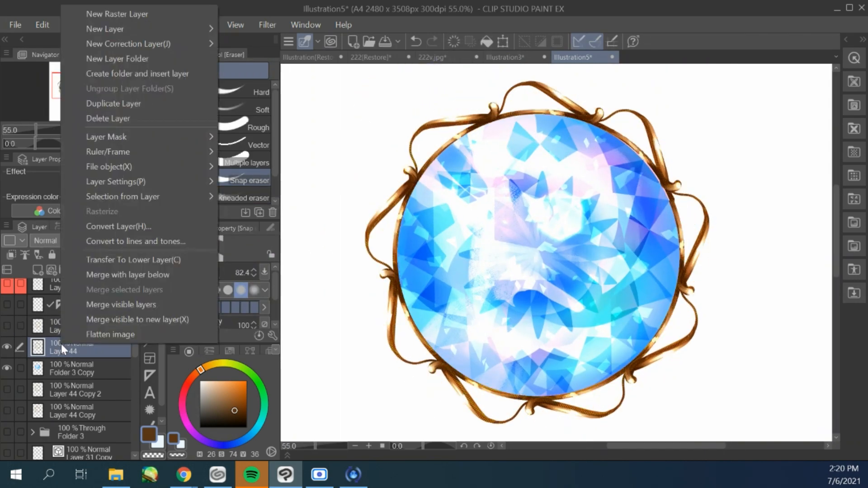
left_click(113, 103)
left_click(41, 26)
mouse_move(131, 321)
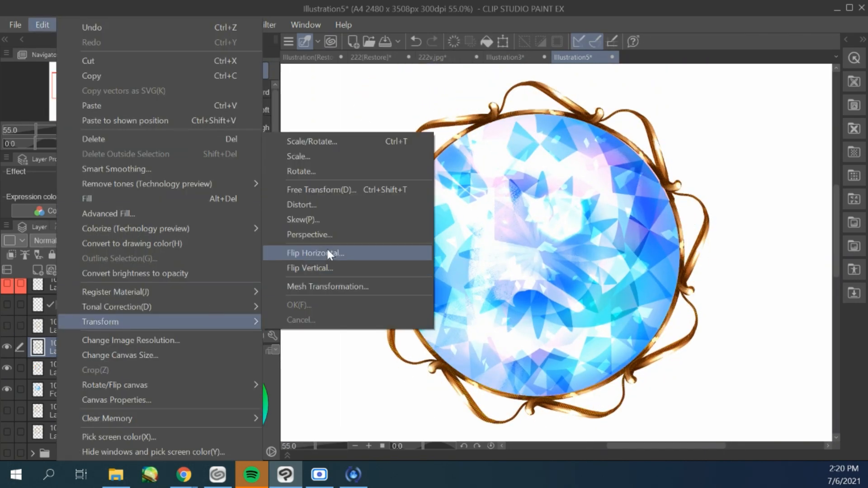
left_click(328, 251)
left_click_drag(360, 90, 402, 69)
left_click(499, 434)
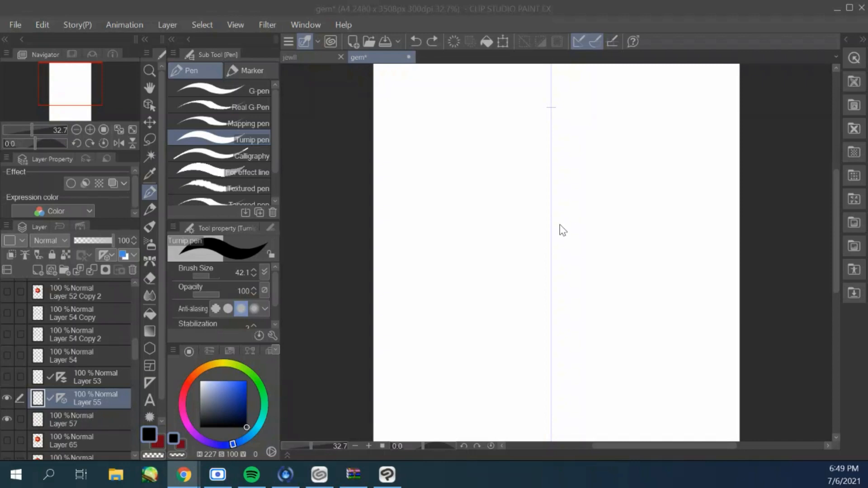
Draw symmetrical brown scrollwork (H 29, S 93, V 53) along the vertical symmetry ruler with the Turnip pen.
left_click(559, 228)
left_click(541, 228)
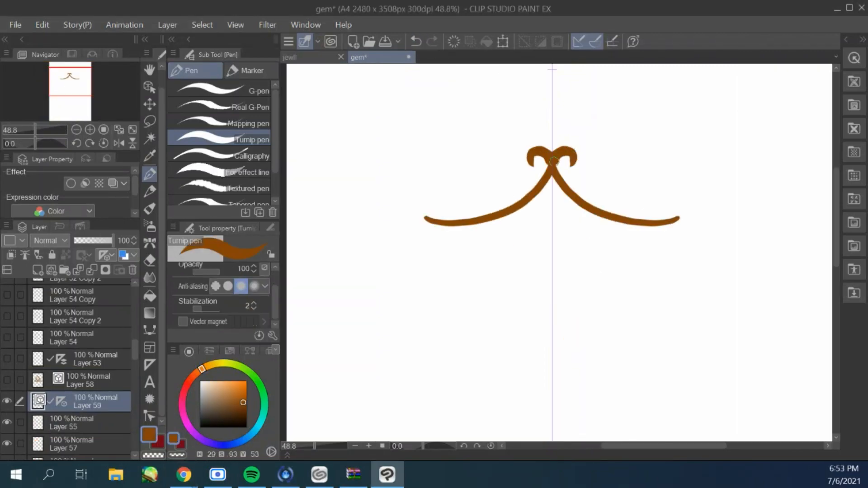
scroll(485, 225, "down", 2)
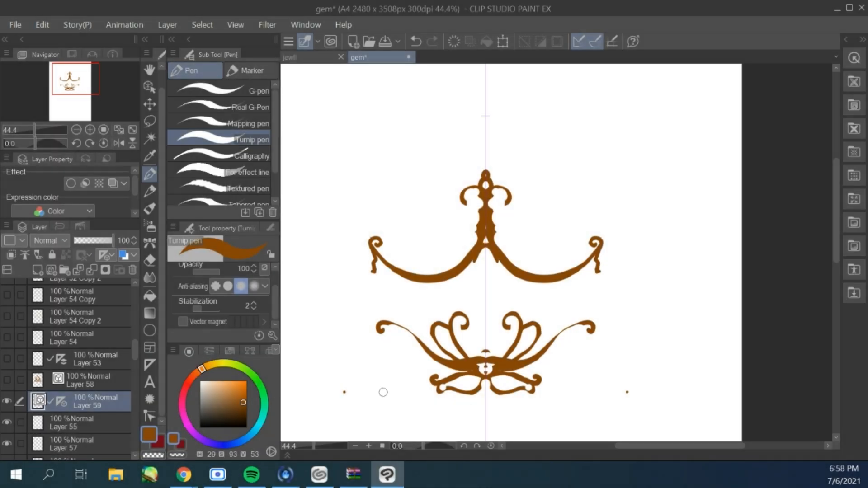
Undo the stray dots, draw a straight base bar beneath the lower ornament and carve its upper edge with transparent colour.
key("ctrl+z")
mouse_move(383, 392)
left_mouse_down()
mouse_move(486, 392)
mouse_move(485, 400)
left_mouse_up()
scroll(429, 212, "down", 2)
key("c")
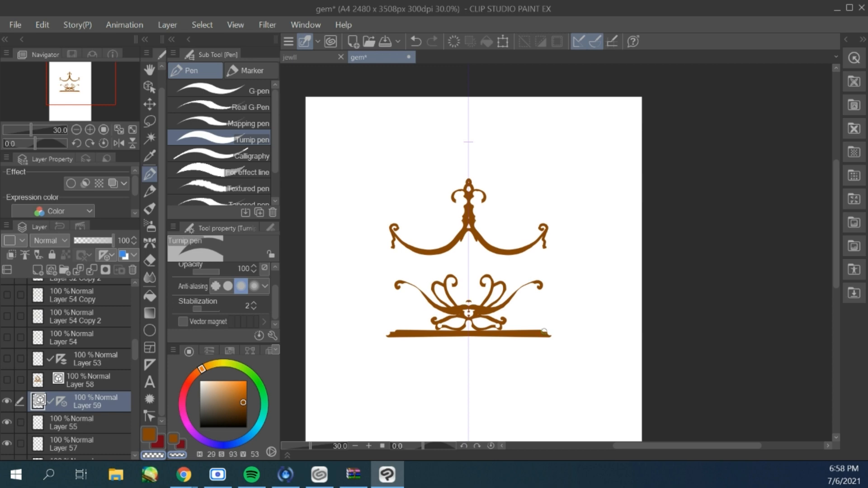
left_click_drag(392, 332, 432, 333)
Add beaded tips to the ends of the upper arms and spiral curls to the central finial.
scroll(450, 247, "down", 3)
scroll(500, 234, "up", 5)
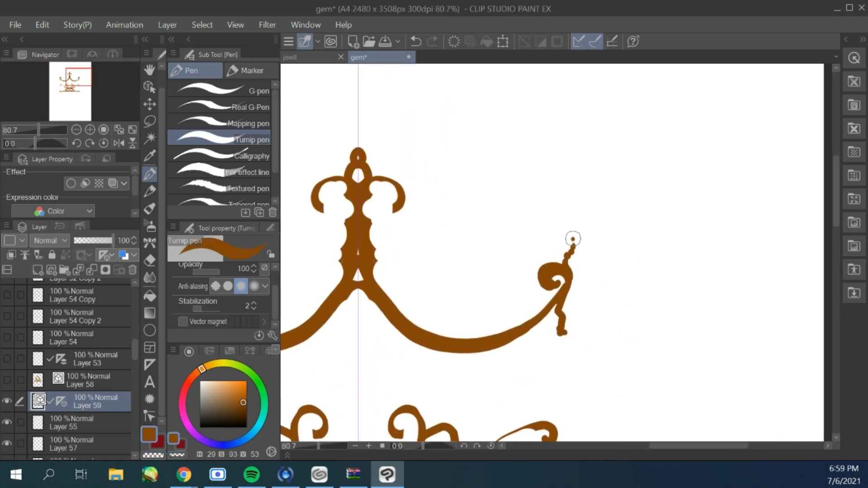
scroll(572, 239, "down", 1)
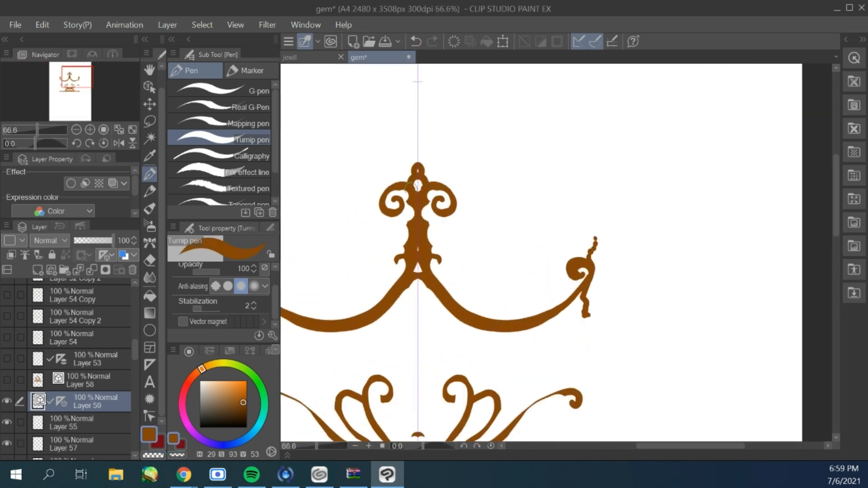
scroll(412, 185, "down", 1)
scroll(469, 230, "down", 3)
scroll(462, 258, "up", 3)
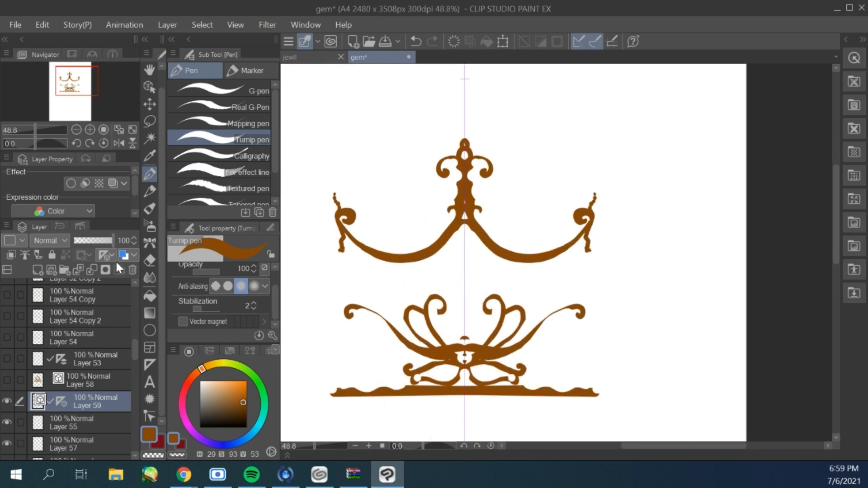
Merge the scrollwork into the layer below and paint chain gold 2 down the central finial on a new clipped layer.
left_click(150, 243)
left_click(214, 166)
left_click(92, 269)
left_click(38, 270)
left_click(11, 255)
left_click_drag(487, 174, 481, 236)
Move the symmetry ruler to a new layer and cover the whole scrollwork with chain gold 2 on clipped Layer 60.
left_click_drag(61, 422, 65, 391)
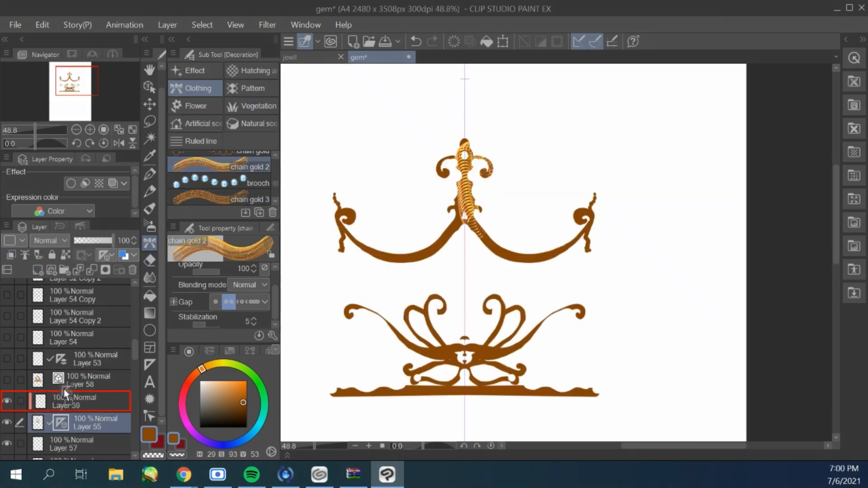
left_click(39, 273)
right_click(60, 345)
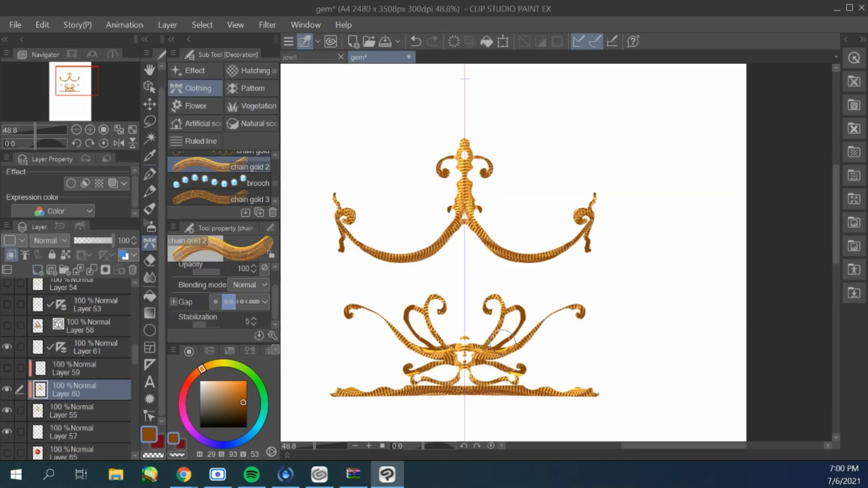
Set the chain texture on Layer 60 to Glow dodge at 87 percent opacity.
scroll(290, 253, "down", 2)
left_click(50, 240)
left_click(43, 36)
left_click(47, 130)
left_click_drag(112, 241, 107, 241)
Add a clipped Multiply layer above Layer 60 and choose the Gouache brush with dark olive (H 57, S 68, V 38).
left_click(38, 270)
left_click(150, 208)
left_click(229, 408)
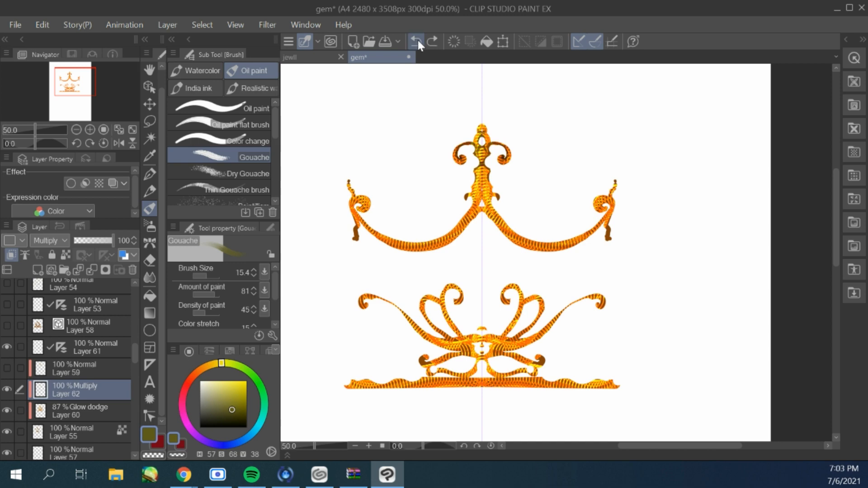
Shade the gold scrollwork on the Multiply layer with the Shadow airbrush in dark olive, softening some areas with transparent colour.
left_click(150, 225)
mouse_move(474, 206)
left_mouse_down()
mouse_move(454, 228)
mouse_move(362, 235)
left_mouse_up()
left_click(204, 138)
left_click(153, 455)
left_click_drag(457, 217, 496, 190)
left_click(150, 435)
left_click_drag(479, 350, 440, 347)
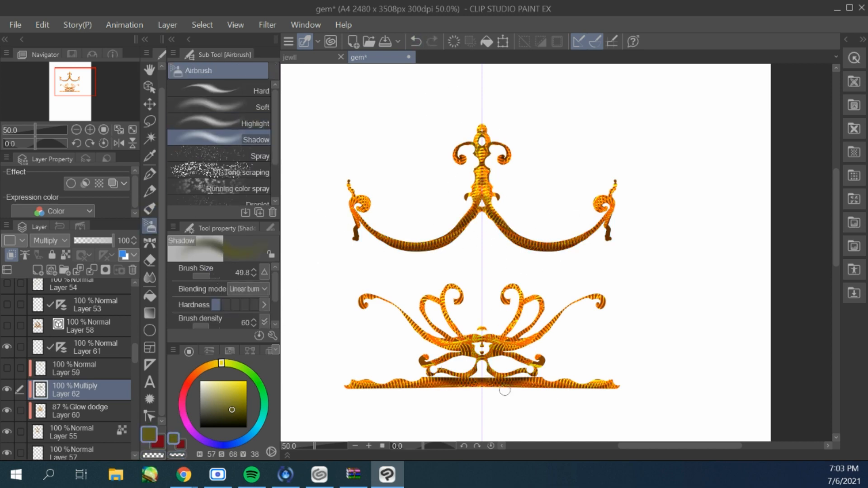
left_click_drag(561, 390, 511, 292)
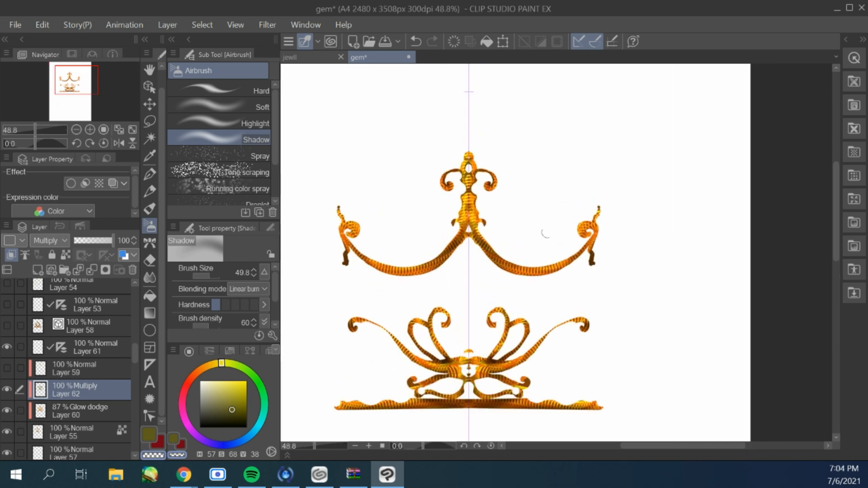
left_click_drag(215, 276, 213, 276)
left_click_drag(475, 149, 536, 362)
Add clipped Overlay and Glow dodge layers above the shading and paint golden orange (H 40, S 63, V 100) light with Gouache.
left_click(38, 270)
left_click(50, 241)
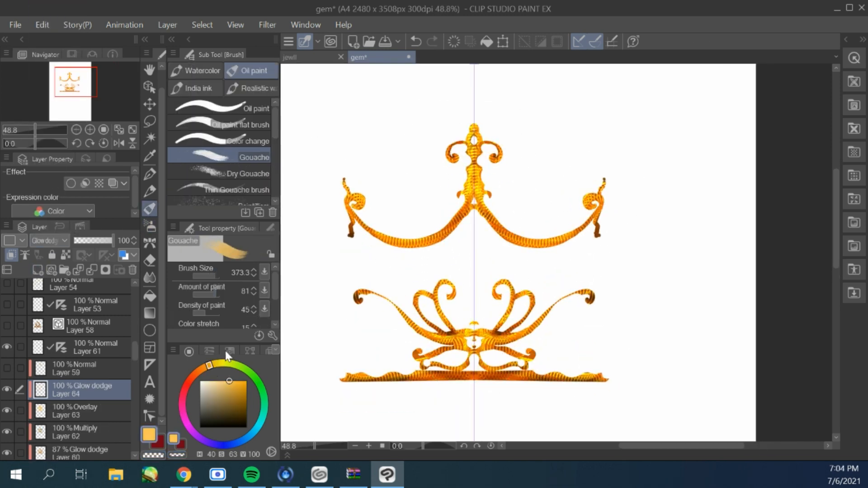
left_click(57, 132)
left_click(218, 364)
left_click(209, 276)
left_click_drag(581, 232, 520, 241)
Change Layer 63 to Normal blending at 40 percent opacity.
left_click(81, 411)
left_click(52, 241)
left_click(44, 9)
left_click_drag(112, 240, 87, 240)
Build up Add (Glow) layers at 41 and 39 percent opacity and a Multiply layer for dark brown (H 29, S 87, V 43) Gouache shading.
left_click(49, 240)
scroll(82, 384, "down", 2)
left_click(80, 399)
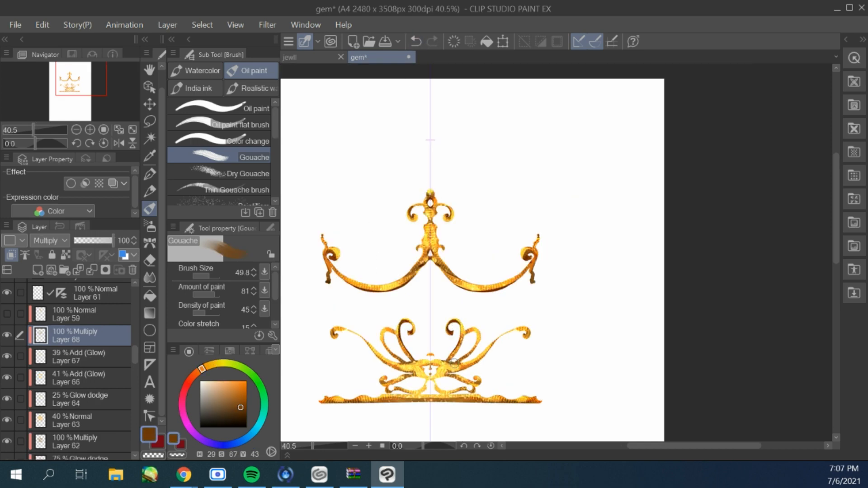
Paint pale cream (H 29, S 9, V 100) highlights on Add (Glow) Layer 69, and add a 46 percent gradient map over the merged copy.
key("ctrl+minus")
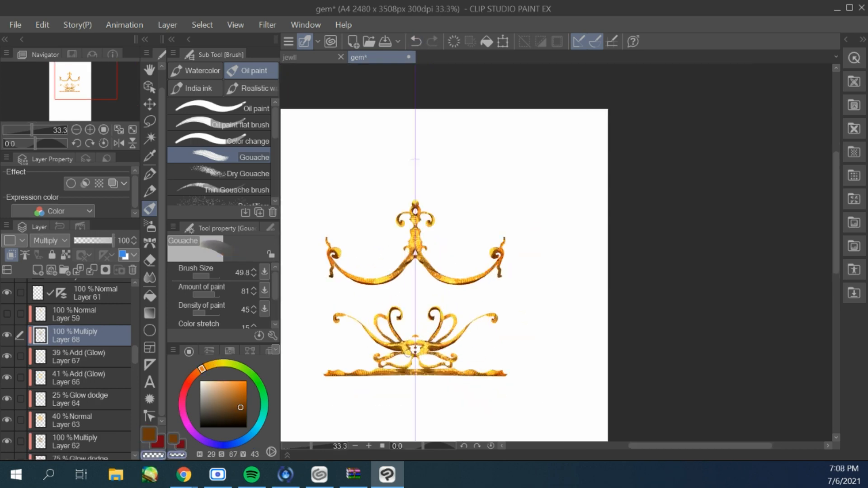
left_click_drag(415, 350, 386, 361)
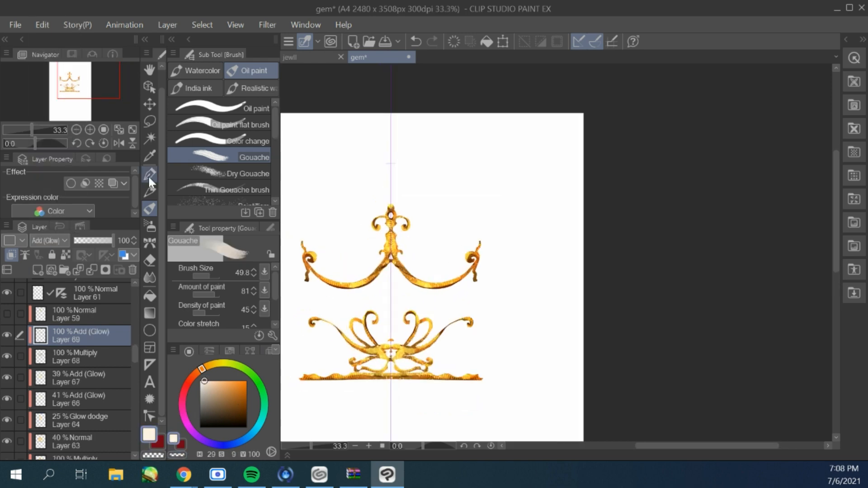
left_click(150, 174)
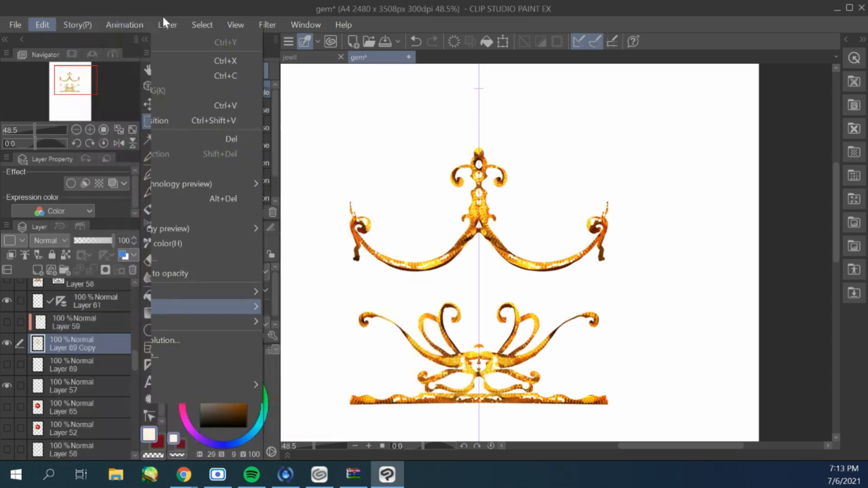
left_click(203, 304)
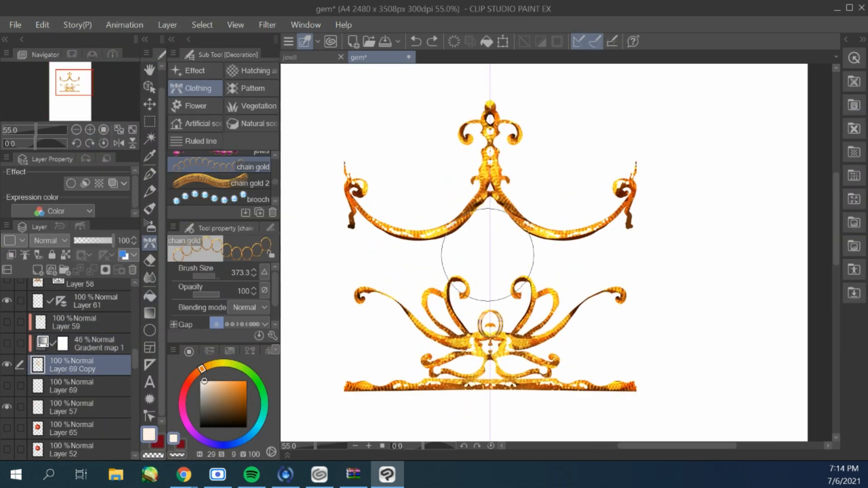
Paint large chain gold ovals at size 373.3 in the middle of the crown and symmetrically at both side edges.
scroll(470, 217, "up", 3)
scroll(526, 239, "up", 3)
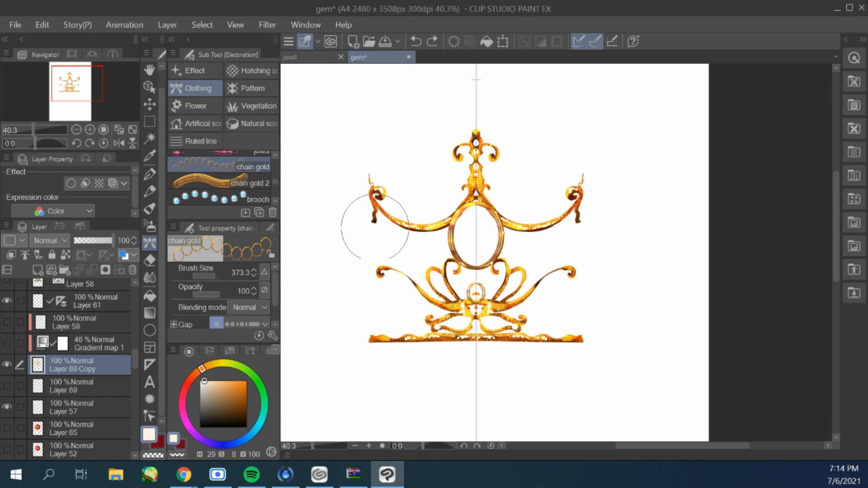
left_click(371, 240)
Select the rectangle spanning the crown's side tips and base, and invert the selection.
left_click(150, 122)
left_click_drag(368, 169, 582, 341)
key("ctrl+d")
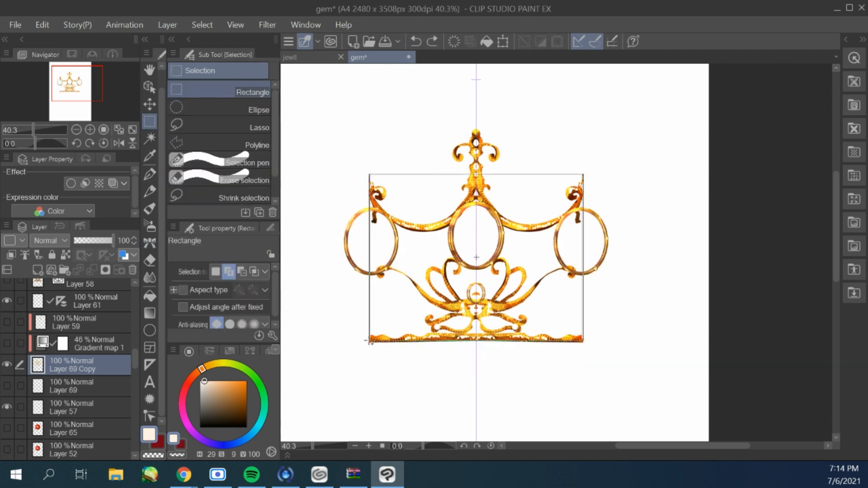
key("ctrl+shift+i")
Try to delete the artwork outside the rectangle, and undo back to the inverted selection.
key("Delete")
key("ctrl+d")
scroll(469, 269, "down", 3)
scroll(457, 229, "up", 3)
left_click(415, 41)
left_click(415, 41)
Exclude the central finial from the selection with the Lasso and delete the outer halves of the side ovals.
left_click(235, 125)
left_click_drag(459, 196, 465, 200)
key("Delete")
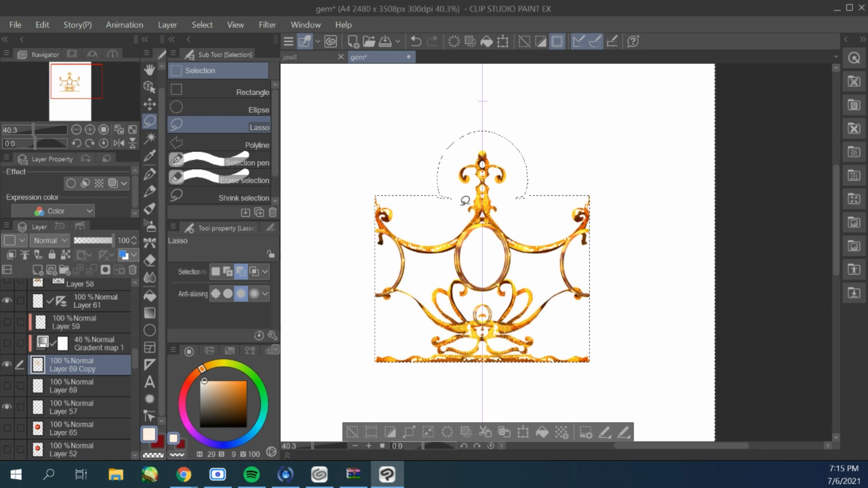
key("ctrl+d")
Hide the symmetry ruler layer and register the crown artwork as an image material usable as a brush tip shape.
scroll(671, 245, "up", 1)
left_click(7, 300)
left_click(15, 25)
key("Escape")
left_click(43, 25)
mouse_move(136, 287)
left_click(264, 288)
left_click(146, 328)
double_click(506, 126)
left_click(533, 178)
left_click(697, 114)
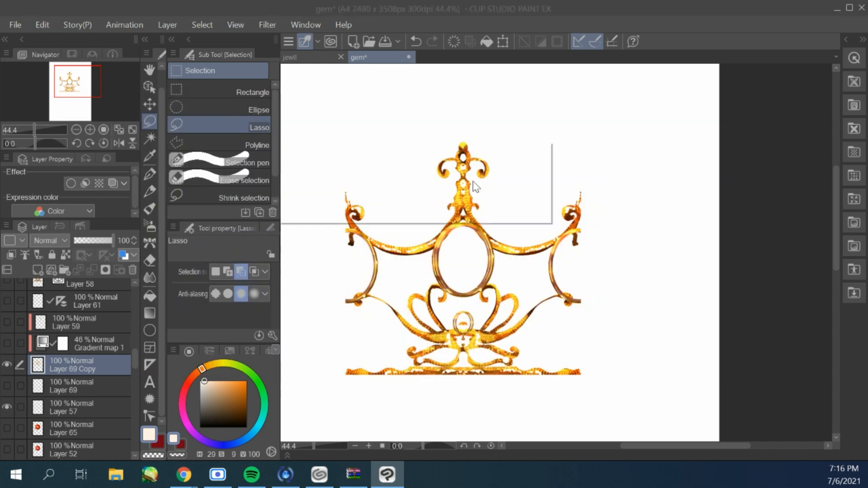
Duplicate the Gold chain decoration brush under the name crown.
left_click(150, 244)
scroll(229, 180, "down", 5)
left_click(229, 183)
left_click(258, 212)
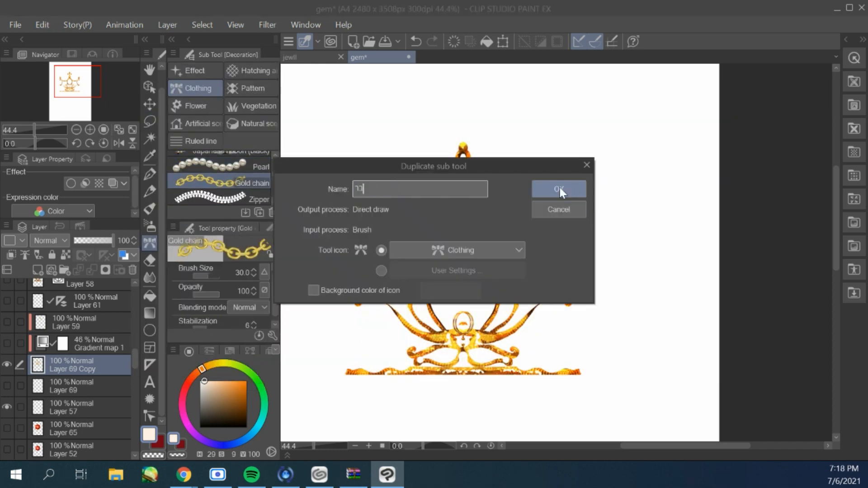
type("crown")
left_click(548, 189)
Replace the crown brush's tip shape with the registered crown material.
left_click(272, 336)
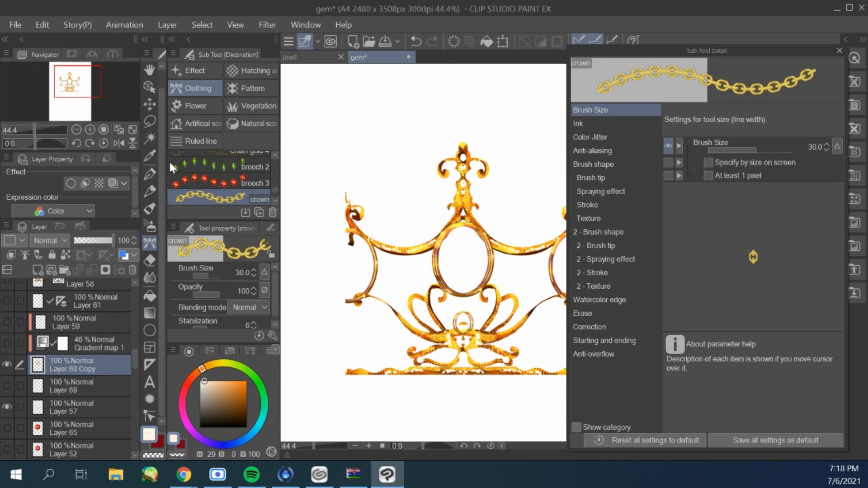
left_click(601, 177)
left_click(712, 176)
left_click(317, 86)
type("cro")
left_click_drag(316, 86, 238, 96)
key("BackSpace")
left_click_drag(564, 92, 568, 237)
left_click(498, 186)
left_click(586, 83)
scroll(443, 154, "down", 3)
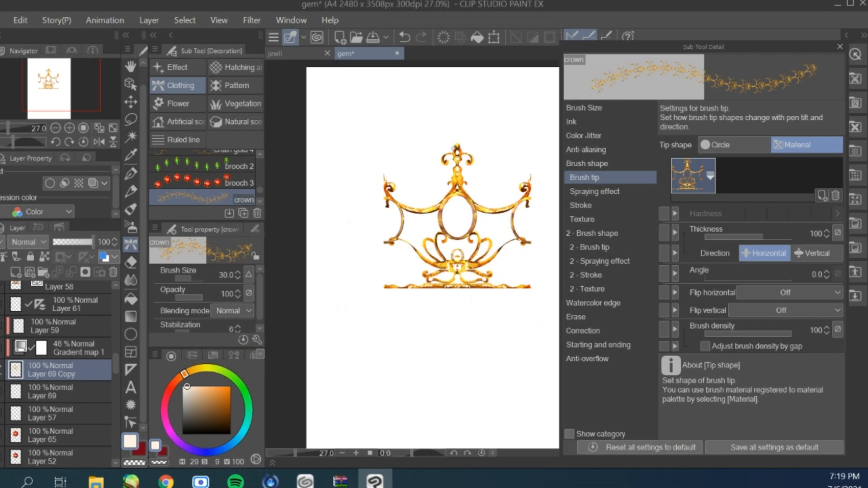
Try the crown brush at size 190.7 on the blank area below the artwork and set its tip thickness direction to Vertical.
left_click(213, 276)
scroll(343, 203, "down", 1)
left_click_drag(420, 338, 495, 318)
left_click_drag(328, 385, 525, 376)
left_click(815, 250)
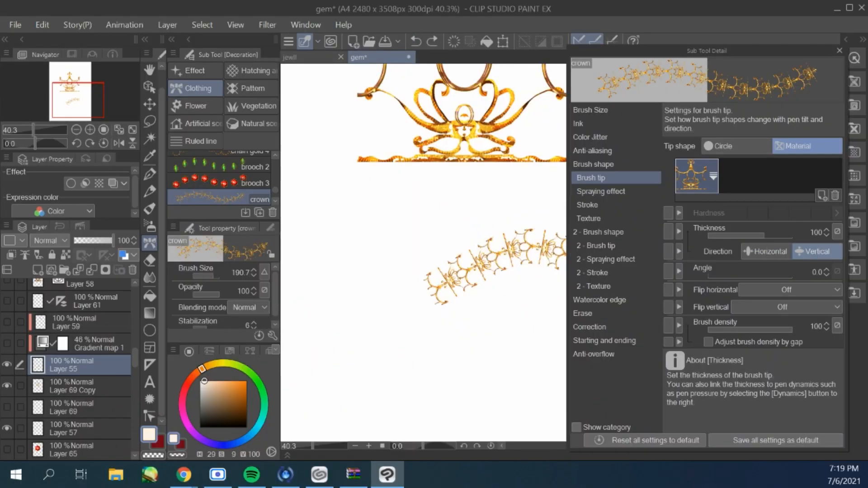
Paint more test strokes with the crown brush, undo them and close the brush's detailed settings.
left_click_drag(335, 367, 495, 346)
left_click_drag(342, 267, 326, 387)
left_click(415, 41)
left_click(415, 41)
left_click(416, 41)
left_click(840, 40)
Make Layer 69 Copy with the crown artwork the active layer.
scroll(57, 438, "up", 2)
left_click(55, 438)
scroll(558, 90, "down", 1)
left_click(42, 25)
mouse_move(108, 321)
left_click(318, 140)
left_click(582, 347)
Rotate the crown artwork a quarter turn clockwise so its finial points sideways.
left_click(42, 25)
mouse_move(140, 312)
left_click(312, 171)
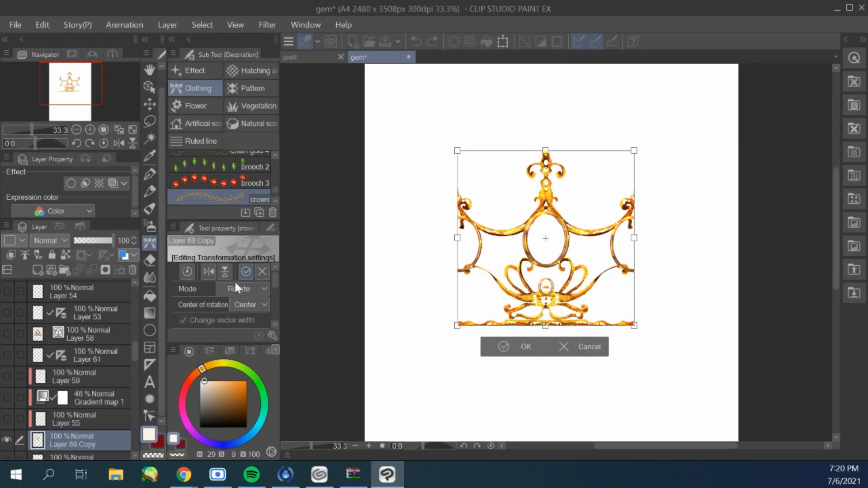
left_click(275, 324)
left_click(275, 324)
left_click_drag(206, 294, 215, 295)
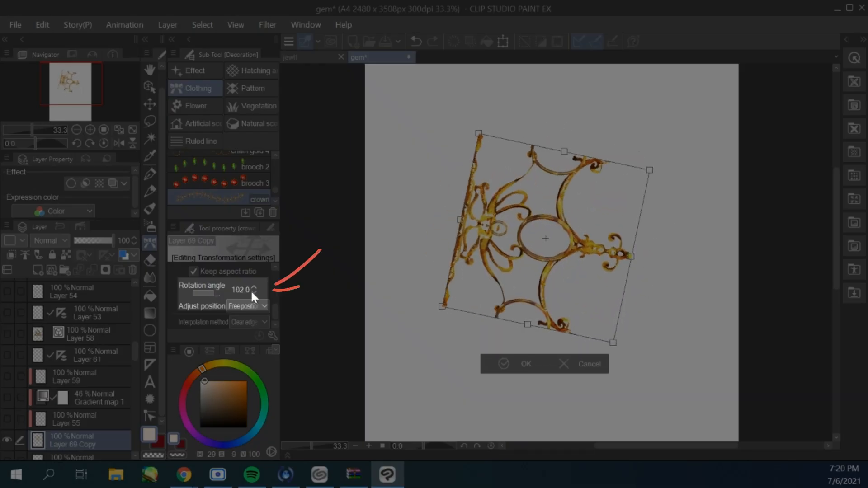
left_click(253, 292)
left_click(520, 348)
Register the rotated crown artwork as a material named crown, set for use as paper texture.
left_click(43, 26)
left_click(221, 273)
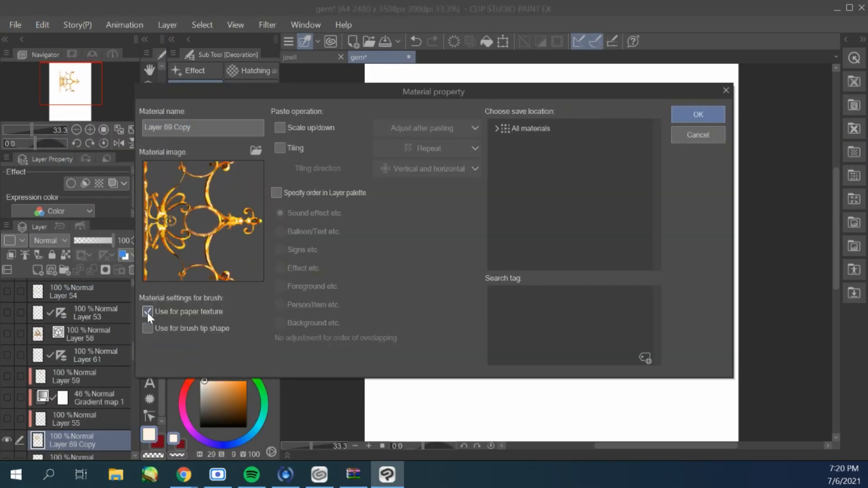
left_click(147, 311)
left_click(280, 127)
left_click(280, 127)
left_click(496, 128)
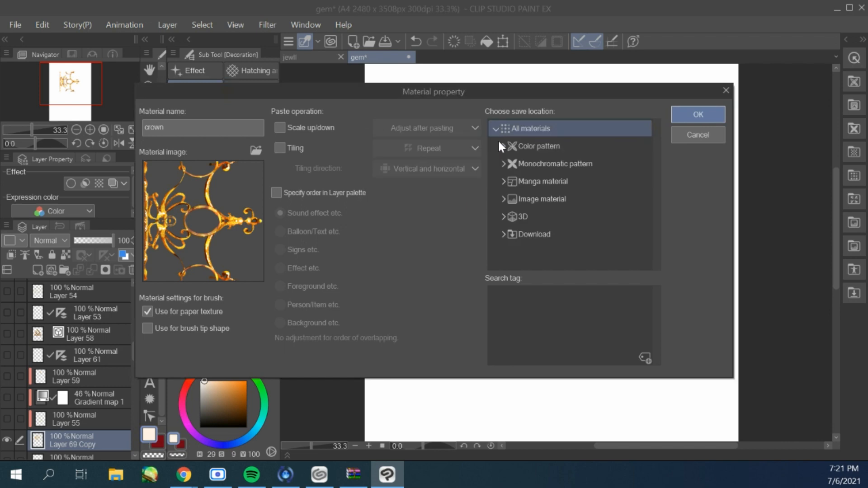
Register the rotated crown artwork as a brush tip material and open the detailed settings of the crown 2 brush.
left_click(42, 25)
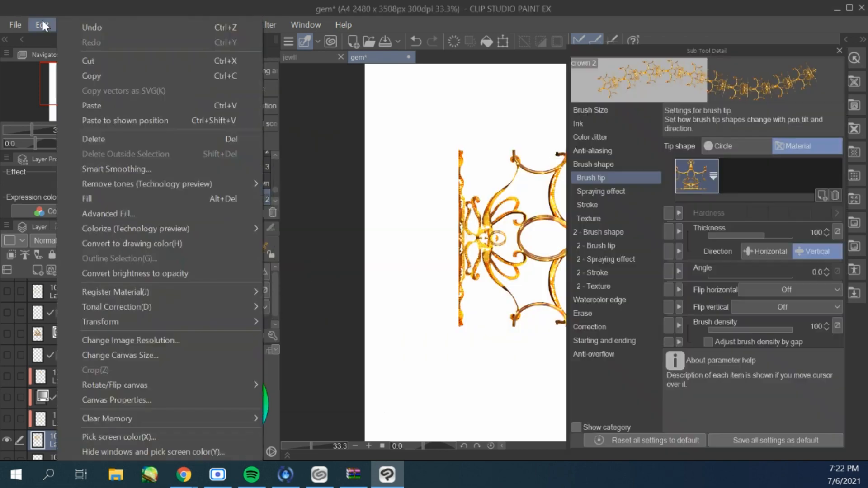
mouse_move(116, 292)
left_click(289, 292)
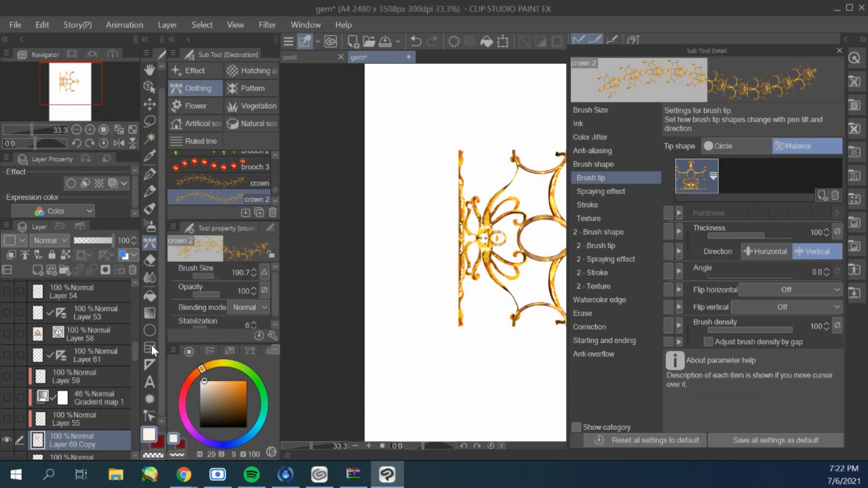
left_click(147, 329)
left_click_drag(195, 127, 151, 127)
left_click(698, 114)
left_click(271, 333)
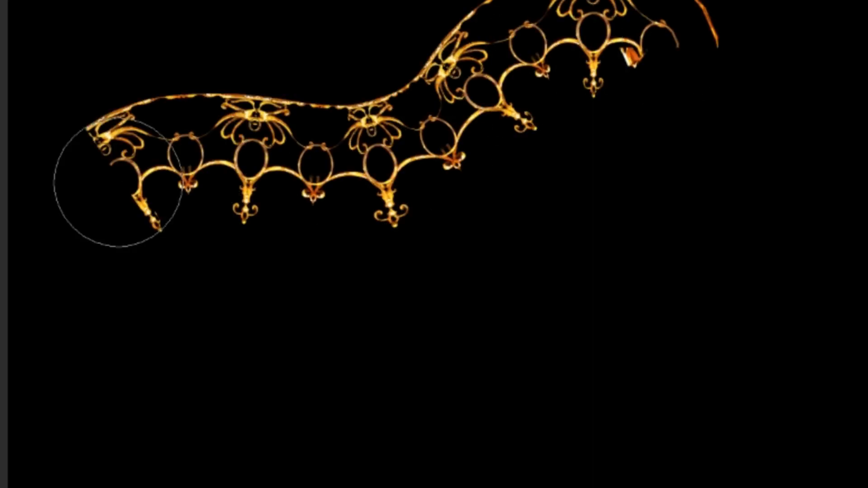
Paint long curving bands of connected gold crown ornament across the black canvas with the new crown brush.
left_click_drag(118, 183, 74, 261)
left_click_drag(85, 458, 805, 127)
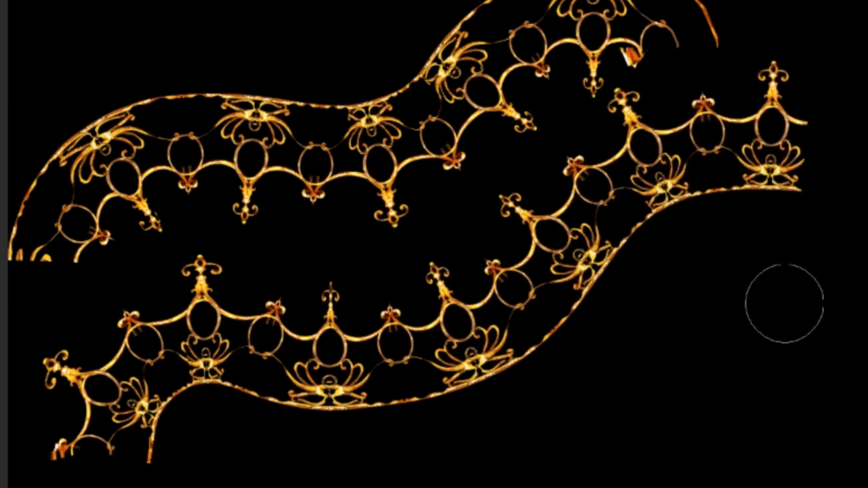
left_click_drag(194, 485, 795, 289)
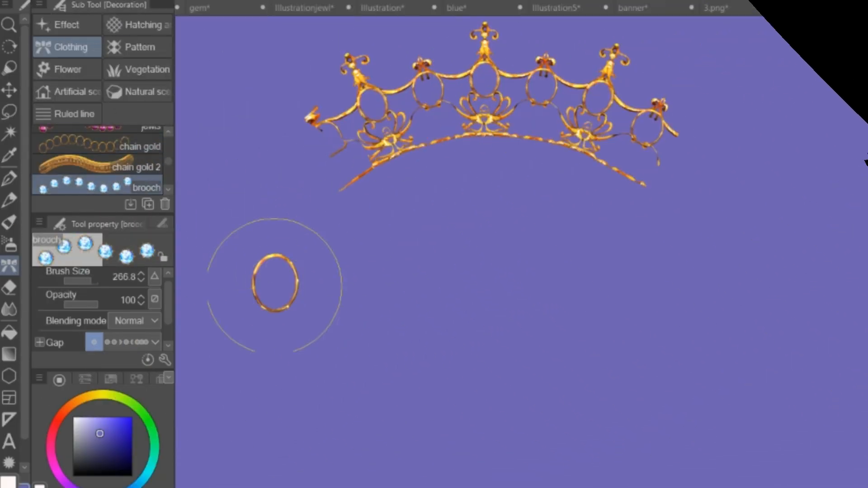
Build an earring by painting a cluster of blue brooch gems at size 49.8 beneath the gold ring.
left_click(98, 185)
left_click(97, 145)
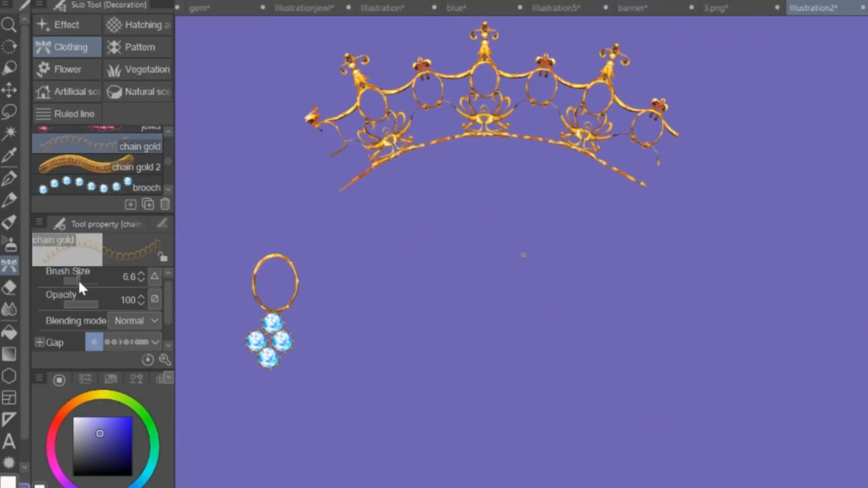
left_click(97, 165)
scroll(277, 302, "up", 3)
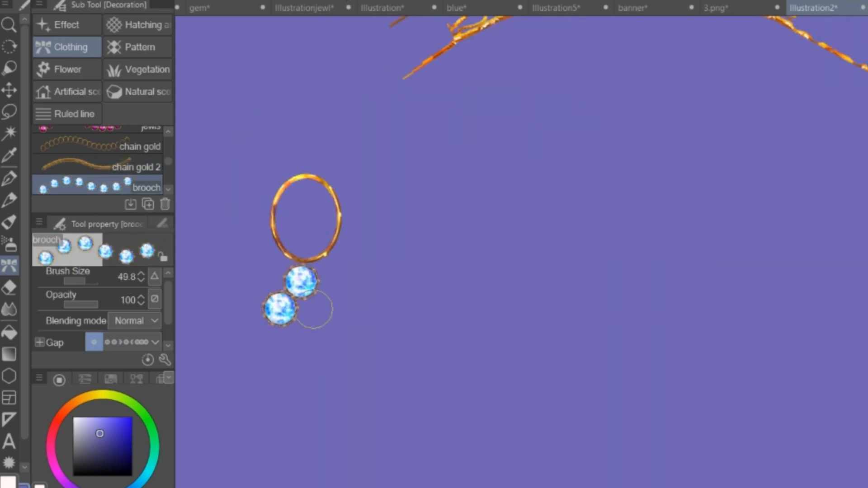
left_click(314, 310)
scroll(87, 158, "down", 3)
Set pink and green gems in the crown's ovals and add a small brooch 2 gem at size 30.1 above the left ornament.
left_click(88, 186)
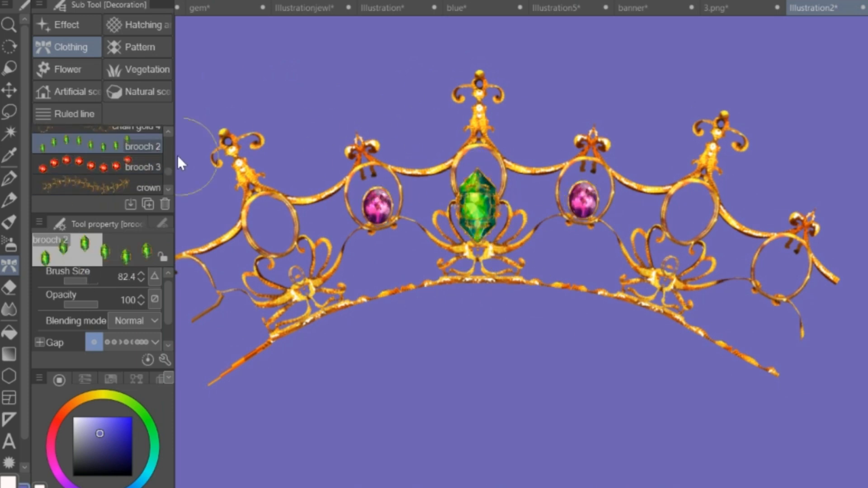
left_click(286, 260)
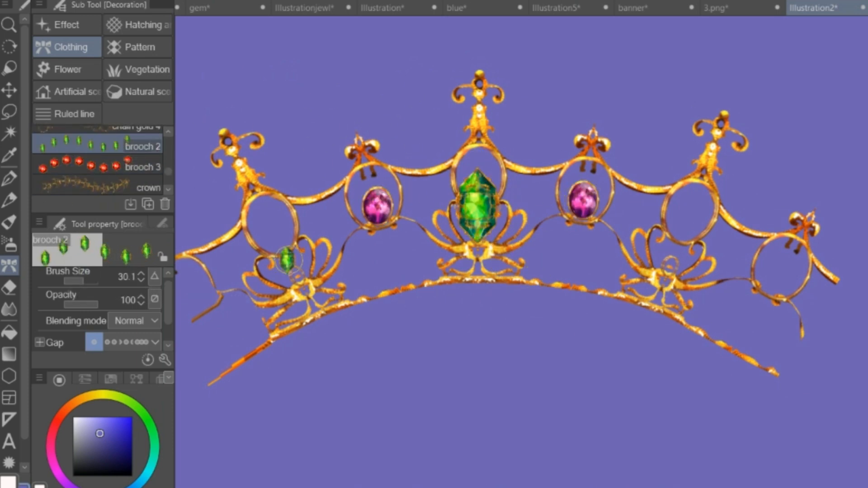
Paint the V-shaped necklace with chain gold 2 and hang a large green brooch 2 gem at size 161.3 from its centre.
scroll(131, 122, "down", 3)
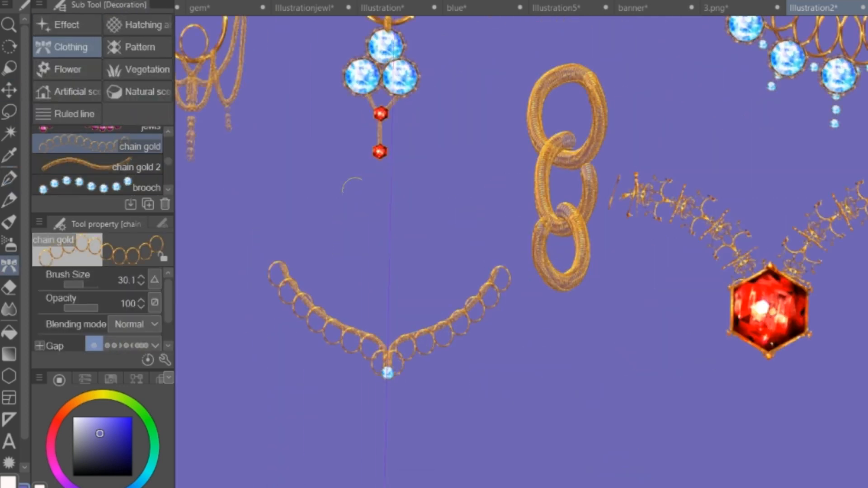
left_click(99, 167)
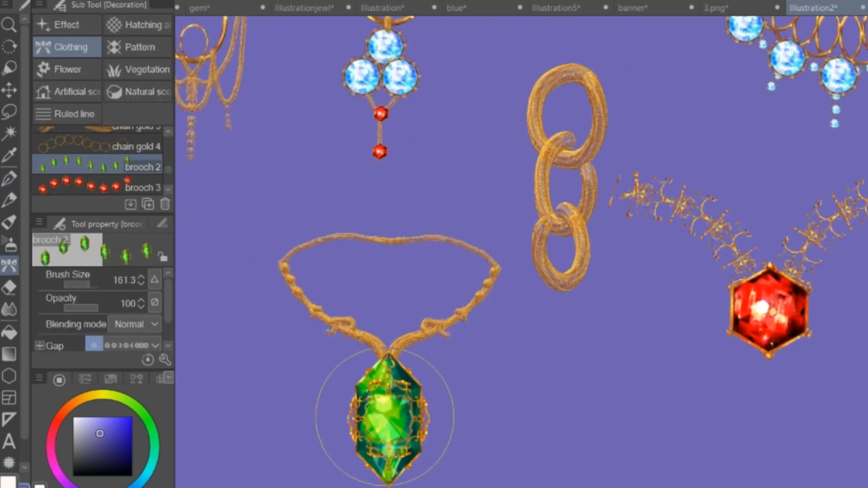